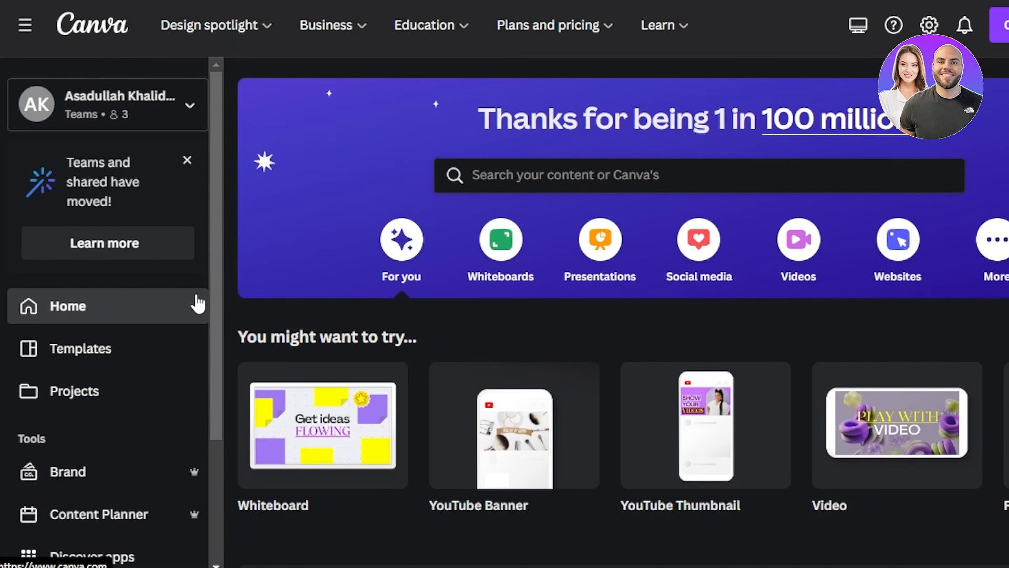
drag(212, 305, 217, 201)
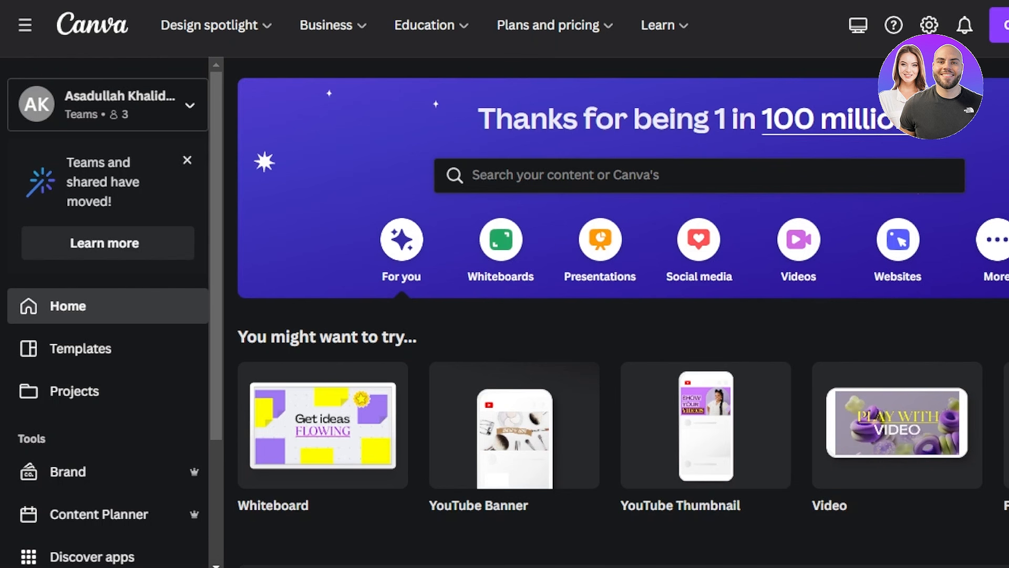
scroll(217, 205, down, 2)
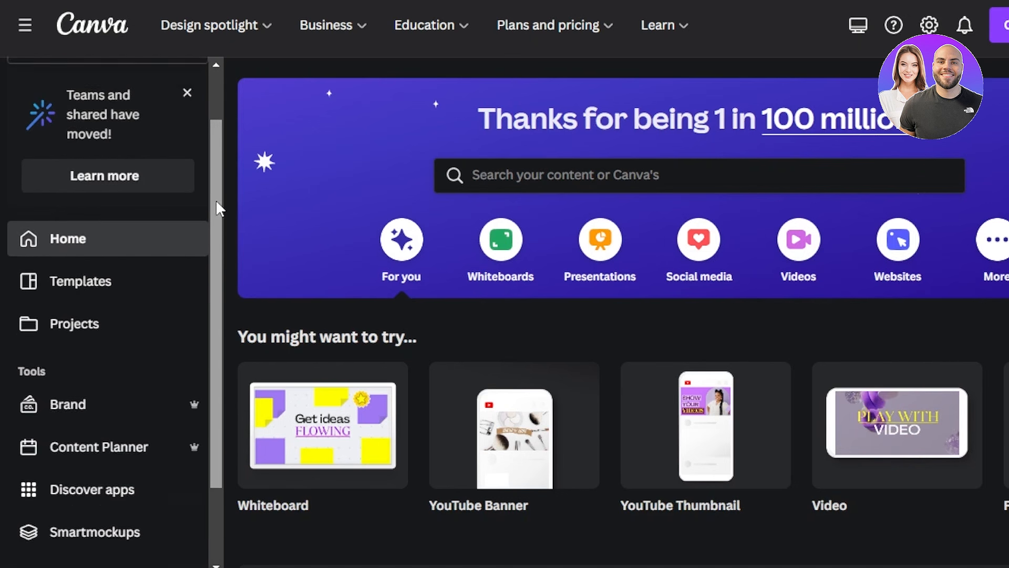
scroll(215, 199, up, 2)
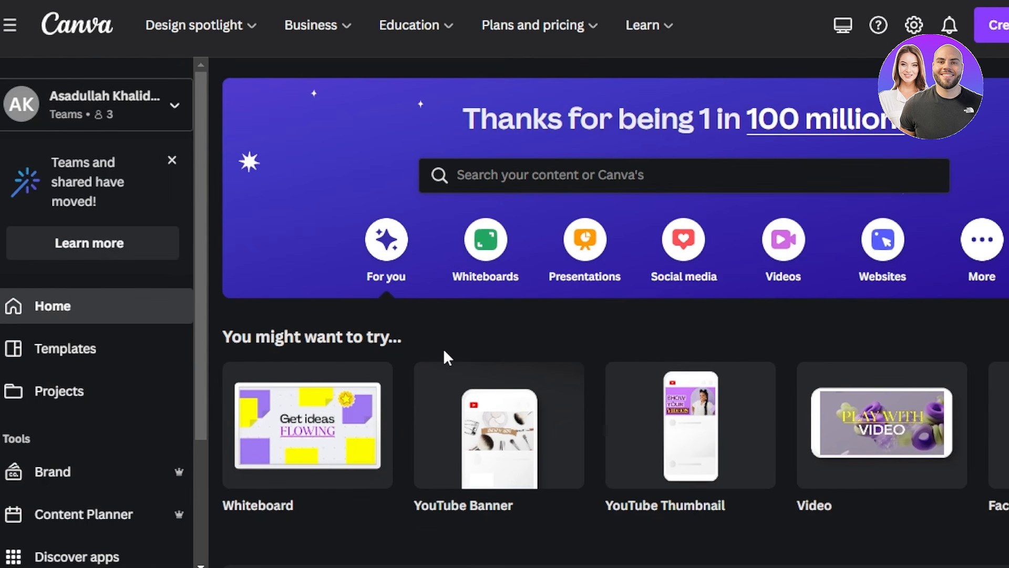
Open the Brochures product page from the Design spotlight offerings
mouse_move(227, 30)
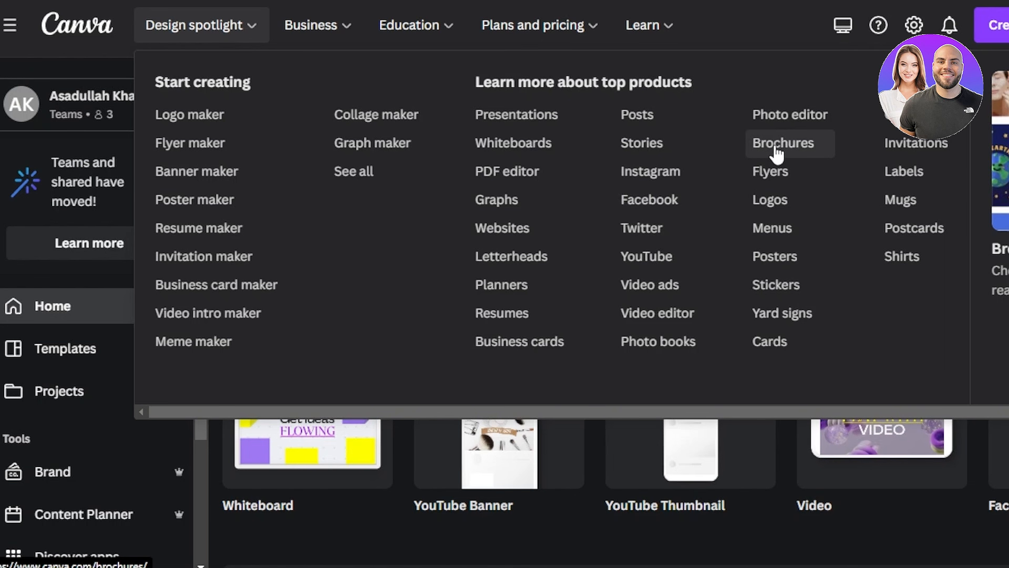
mouse_move(339, 37)
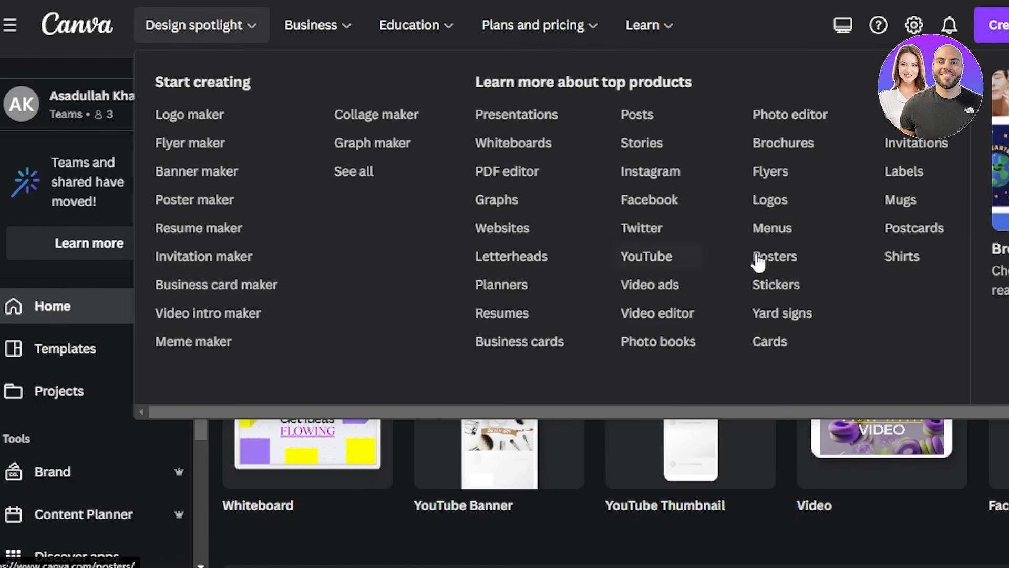
click(777, 153)
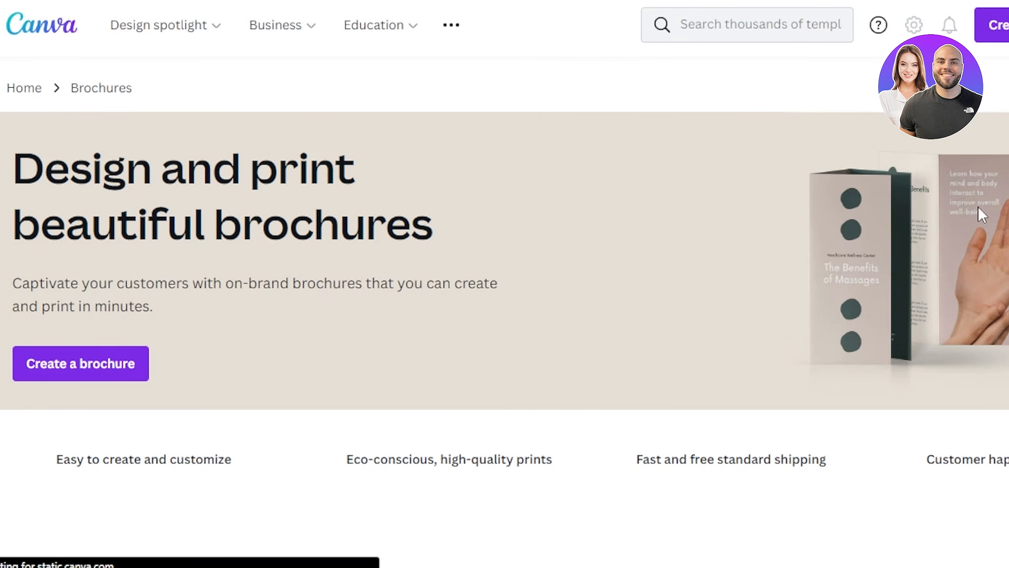
Look through the free brochure templates and features presented on the Brochures page
scroll(978, 206, down, 10)
scroll(771, 117, down, 10)
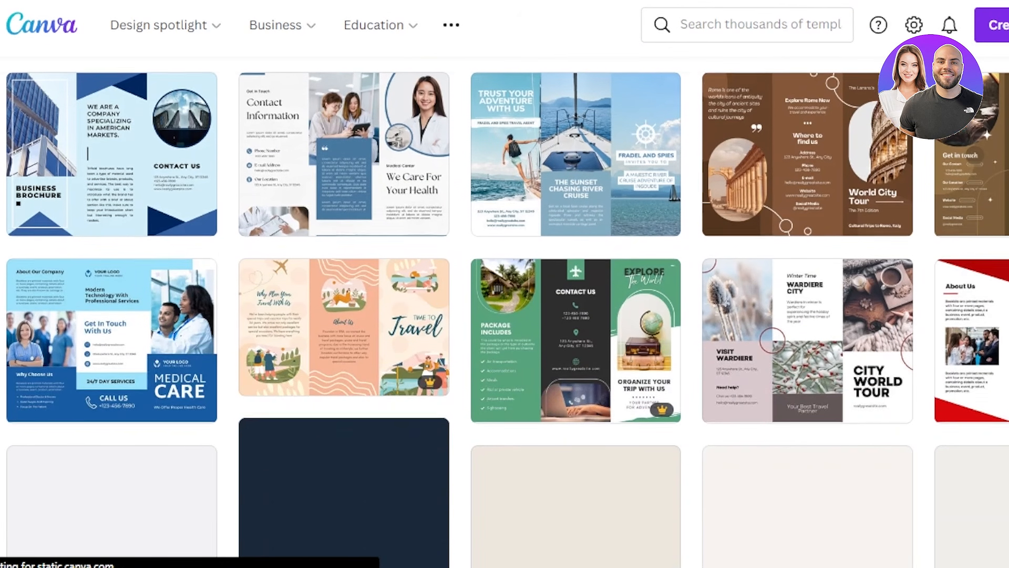
scroll(508, 312, down, 3)
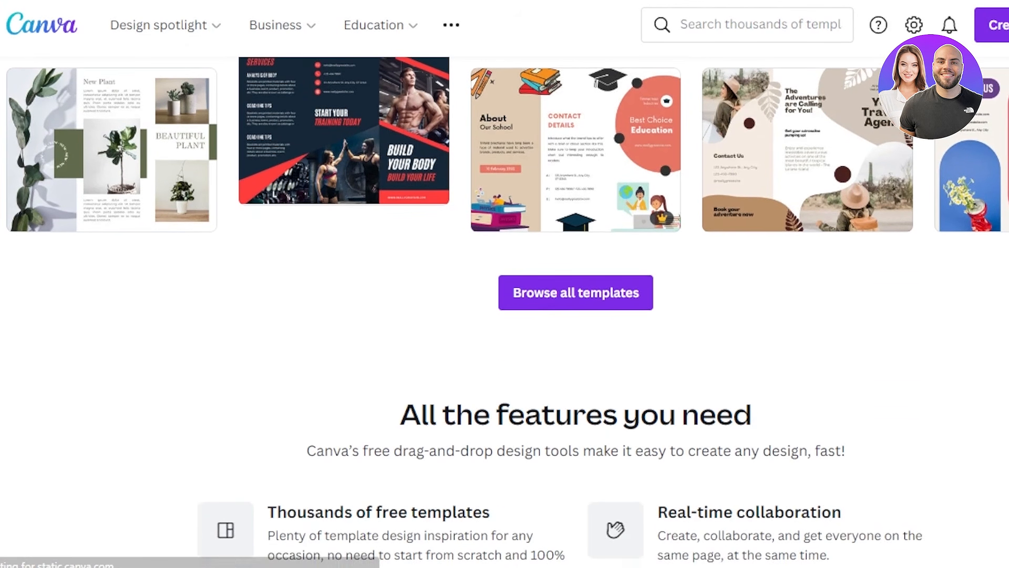
scroll(508, 312, up, 8)
scroll(505, 310, up, 4)
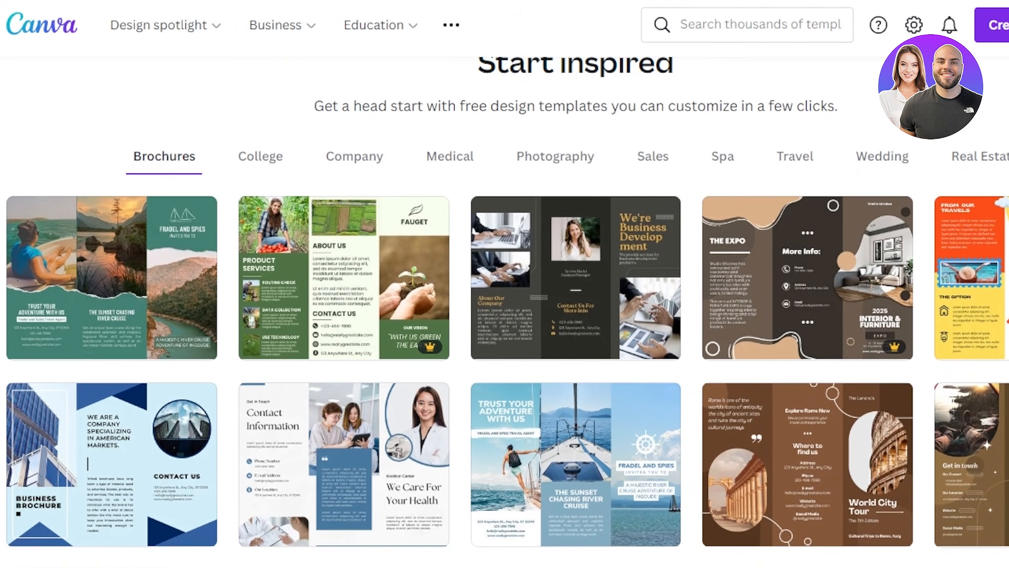
scroll(504, 310, up, 3)
scroll(505, 311, down, 10)
scroll(505, 310, up, 9)
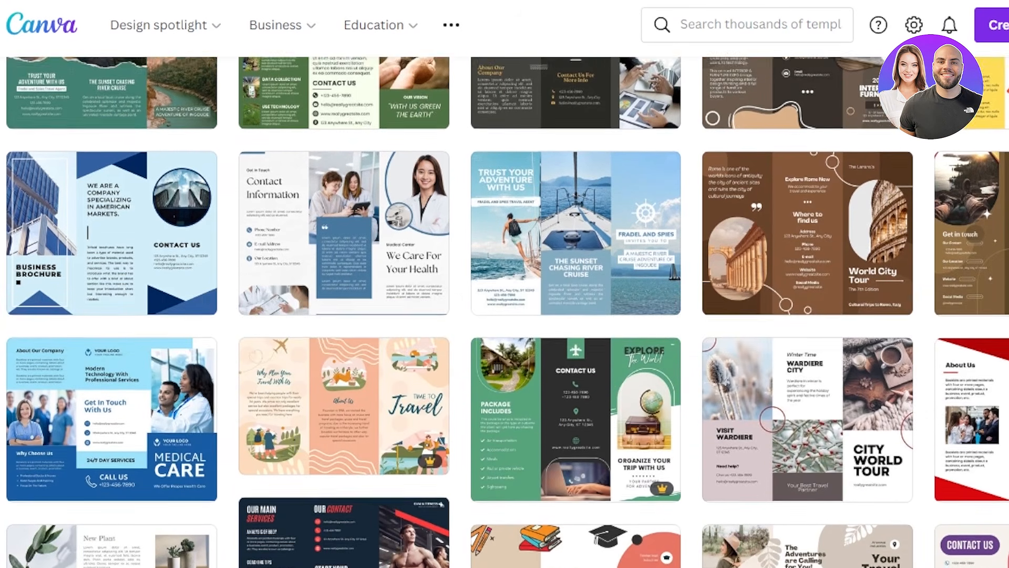
scroll(504, 311, down, 10)
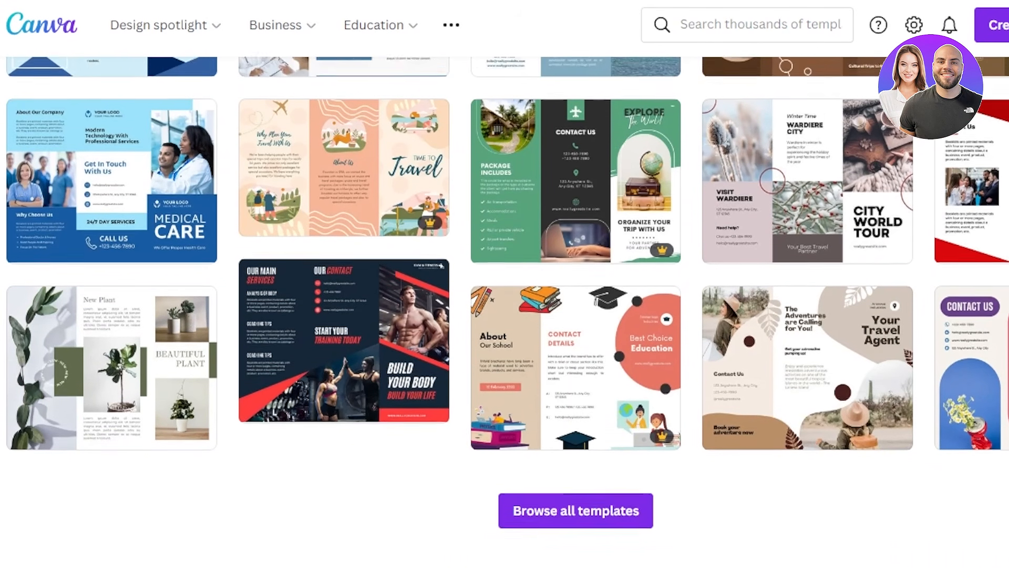
scroll(505, 310, up, 6)
scroll(504, 310, down, 9)
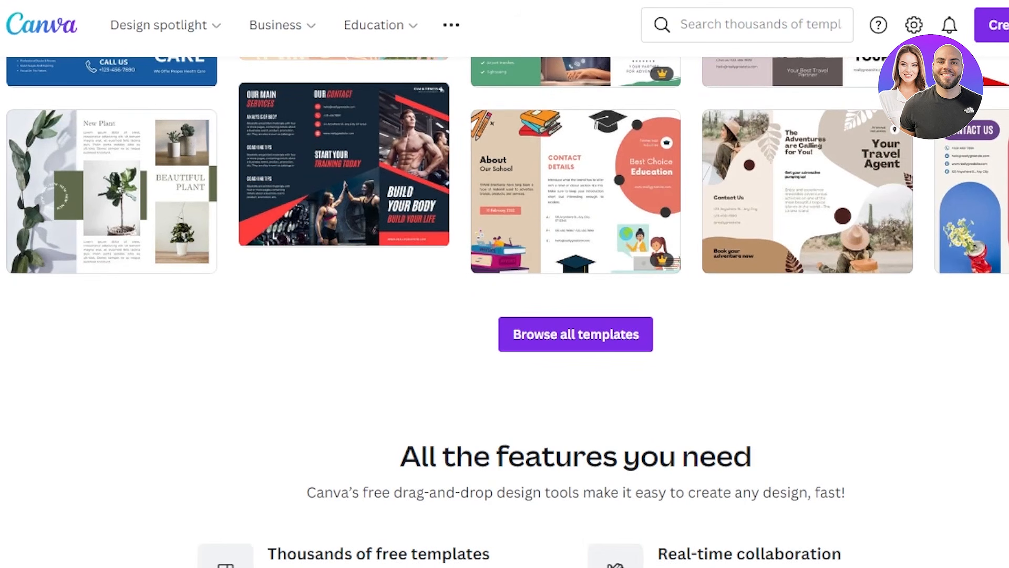
scroll(505, 310, up, 1)
scroll(504, 310, up, 10)
scroll(504, 310, up, 6)
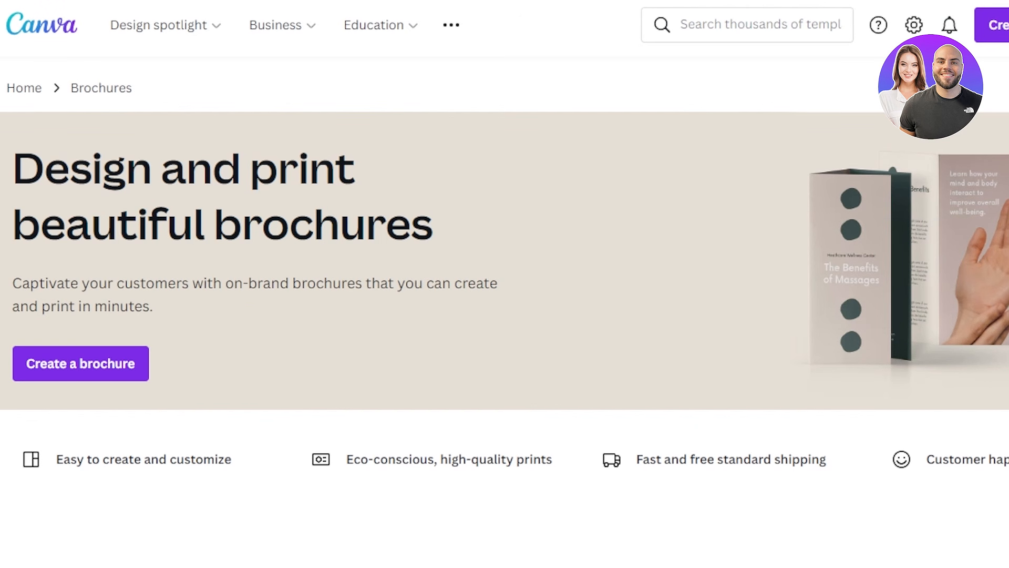
Create a new trifold brochure and open the Blue And White Professional Digital Marketing Agency Brochure template
click(128, 372)
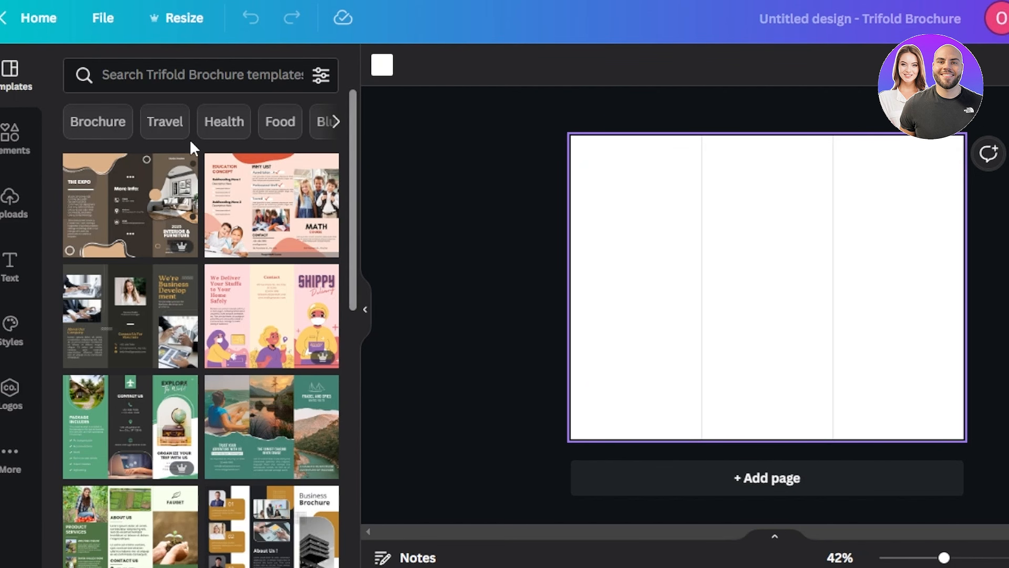
drag(350, 155, 336, 273)
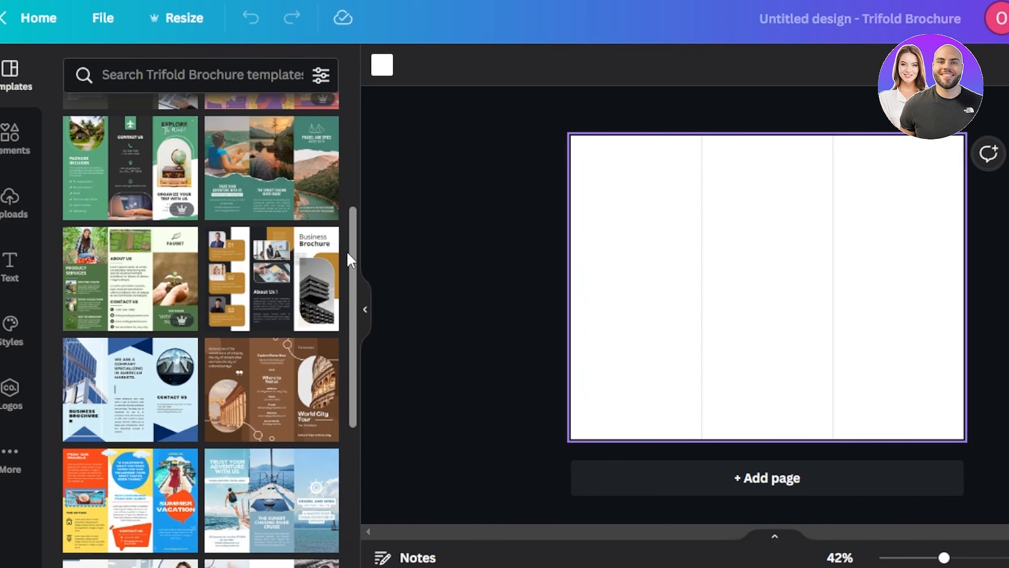
drag(351, 306, 349, 409)
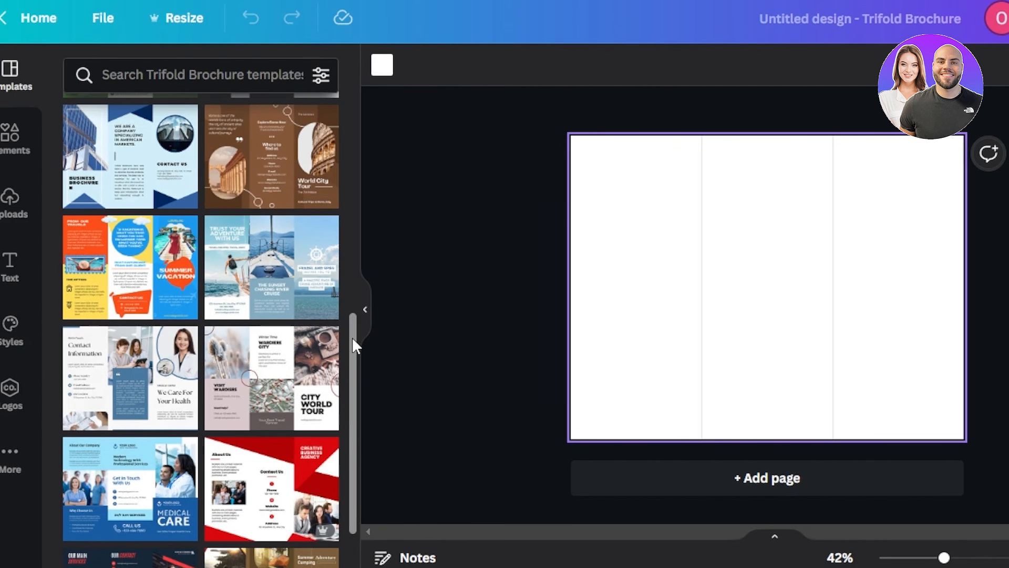
drag(353, 337, 351, 395)
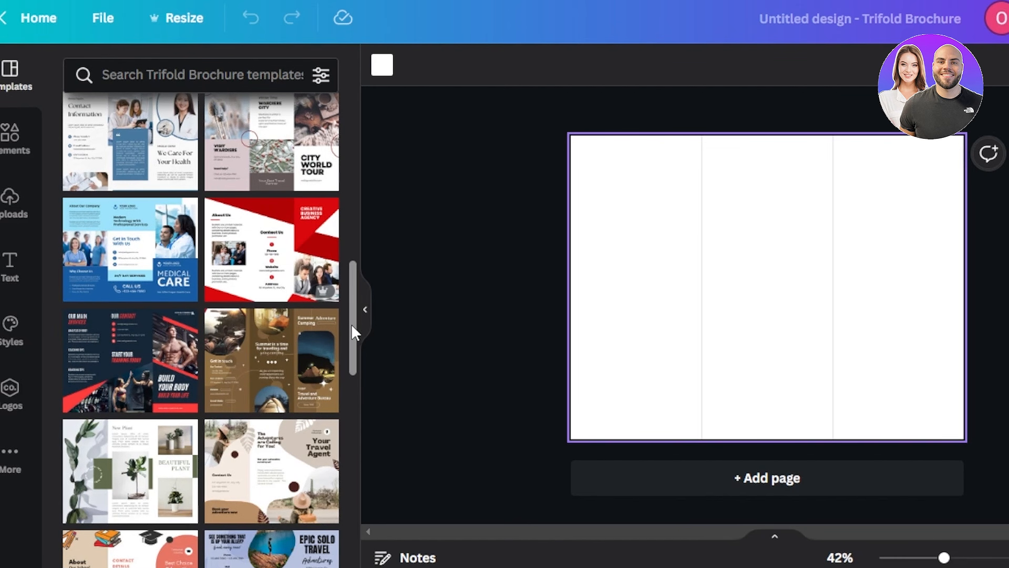
drag(351, 314, 349, 425)
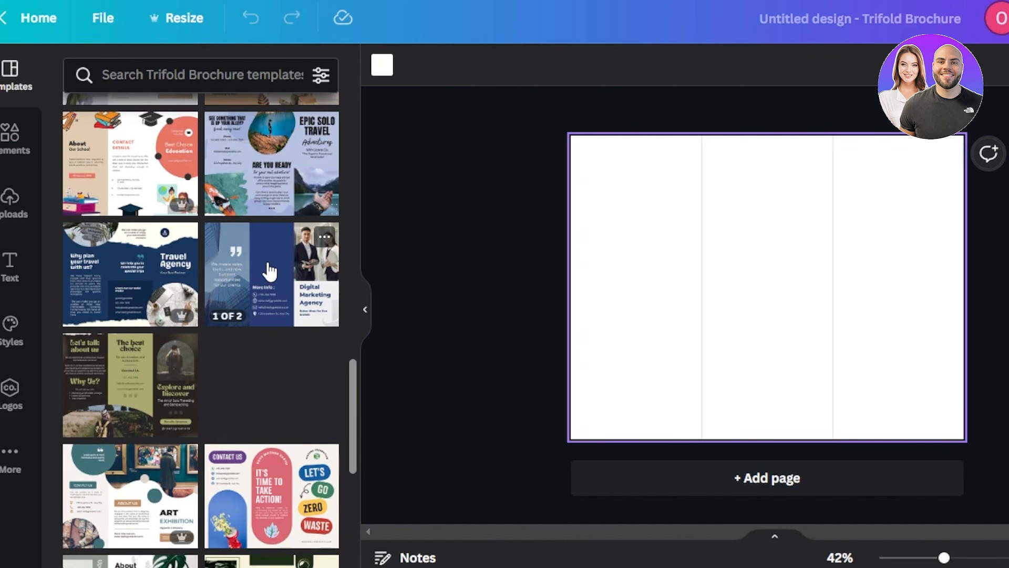
drag(352, 394, 353, 426)
click(254, 153)
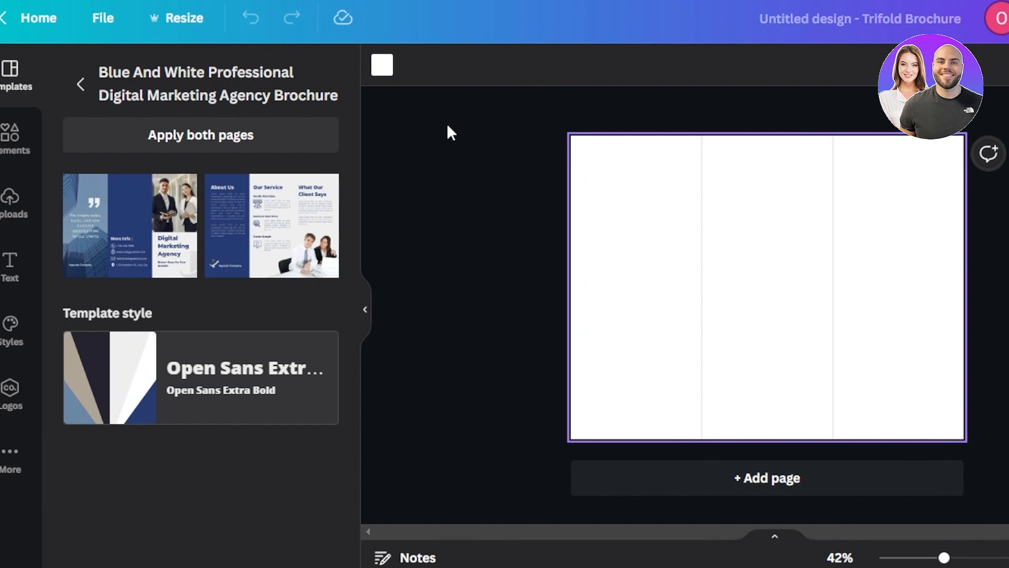
Apply the template's first page to the design, then add a second page with the template's About Us layout
click(138, 210)
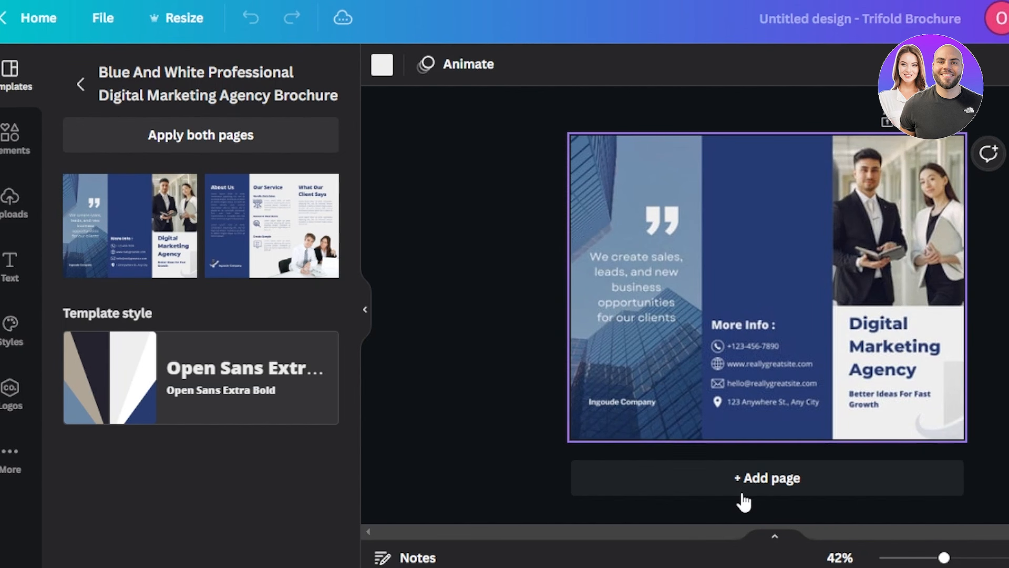
click(738, 480)
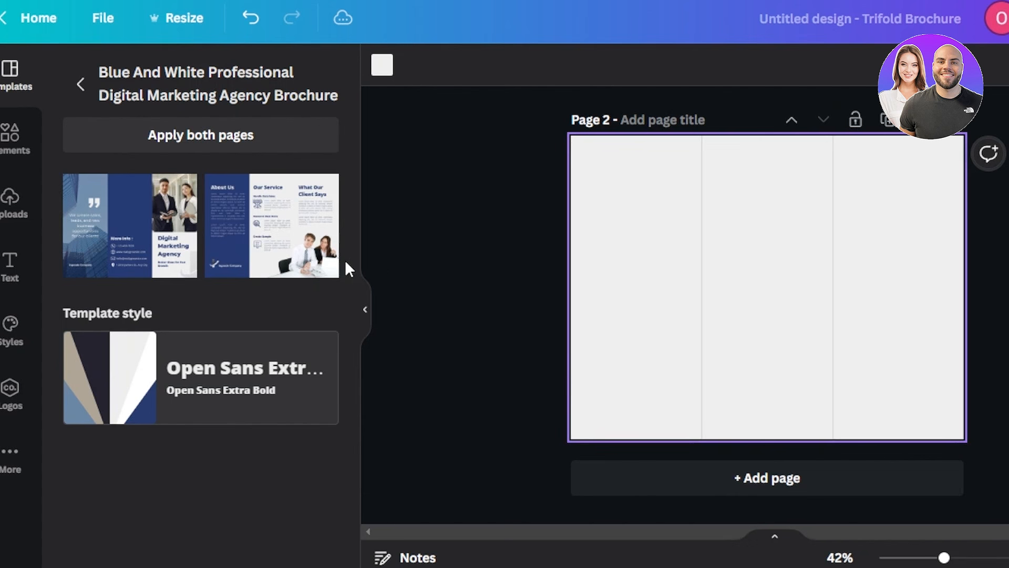
click(294, 258)
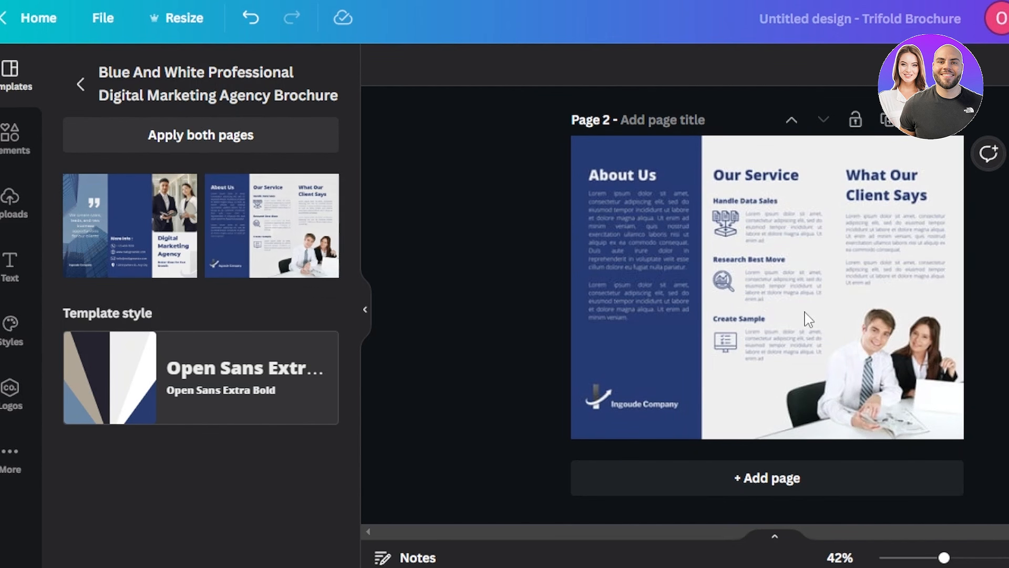
Examine which photos, shapes and text boxes make up the two brochure pages
click(771, 244)
scroll(757, 226, up, 5)
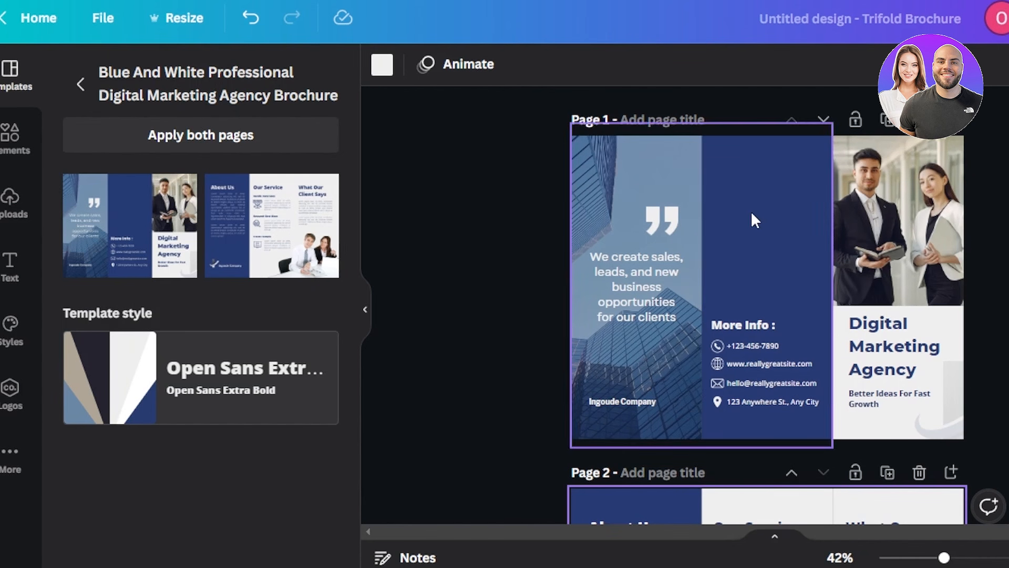
click(948, 260)
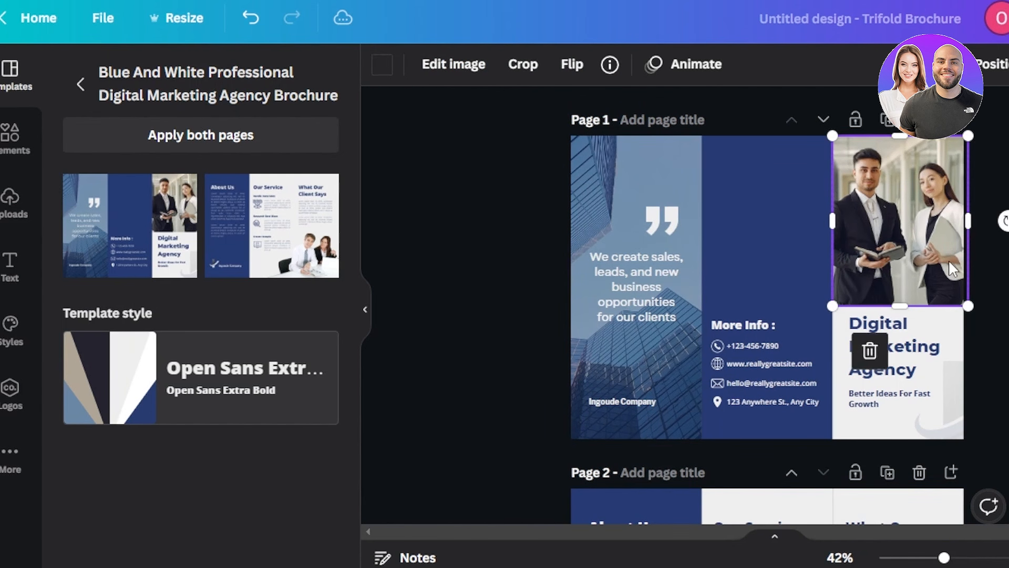
click(762, 247)
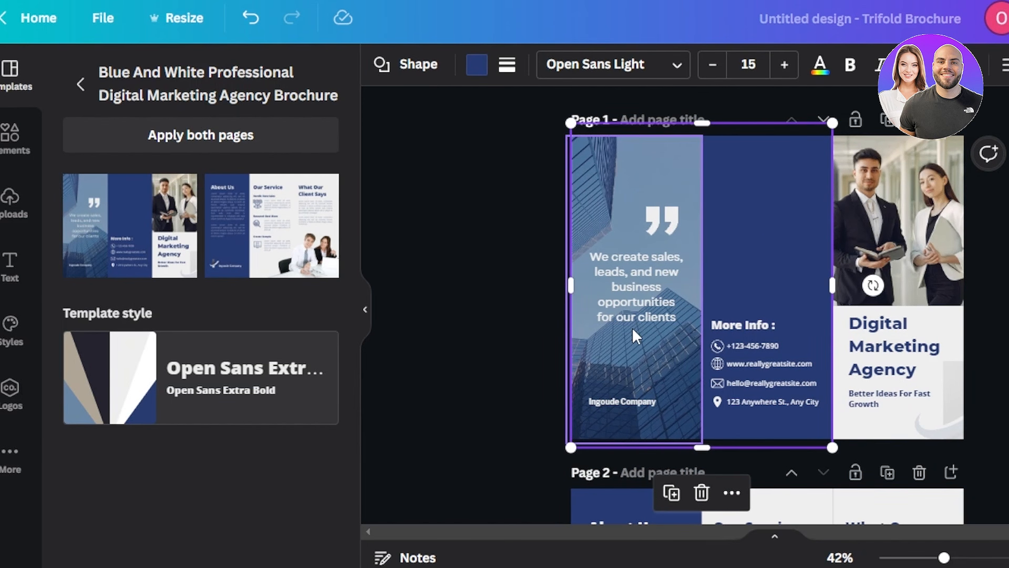
click(917, 269)
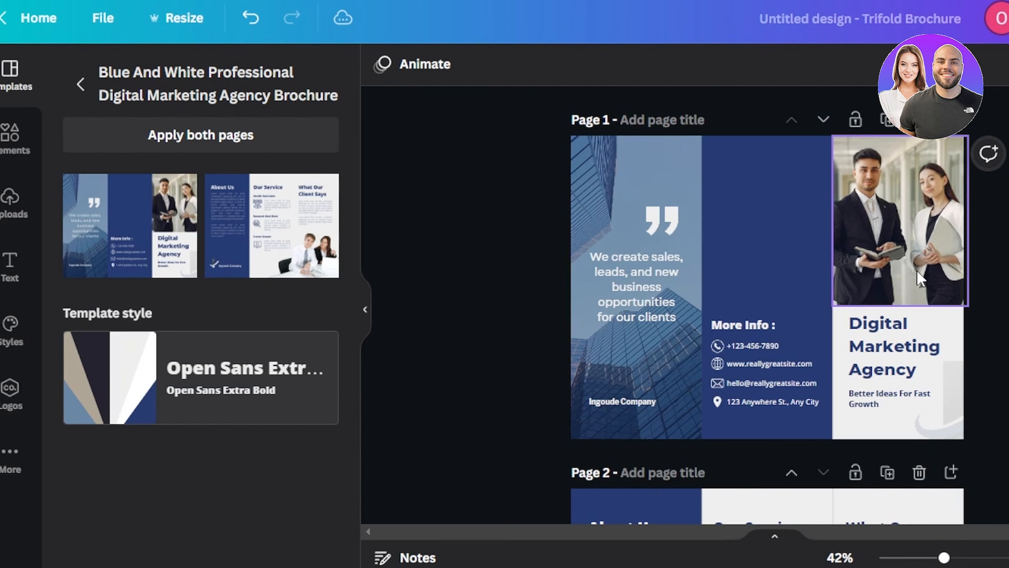
click(604, 257)
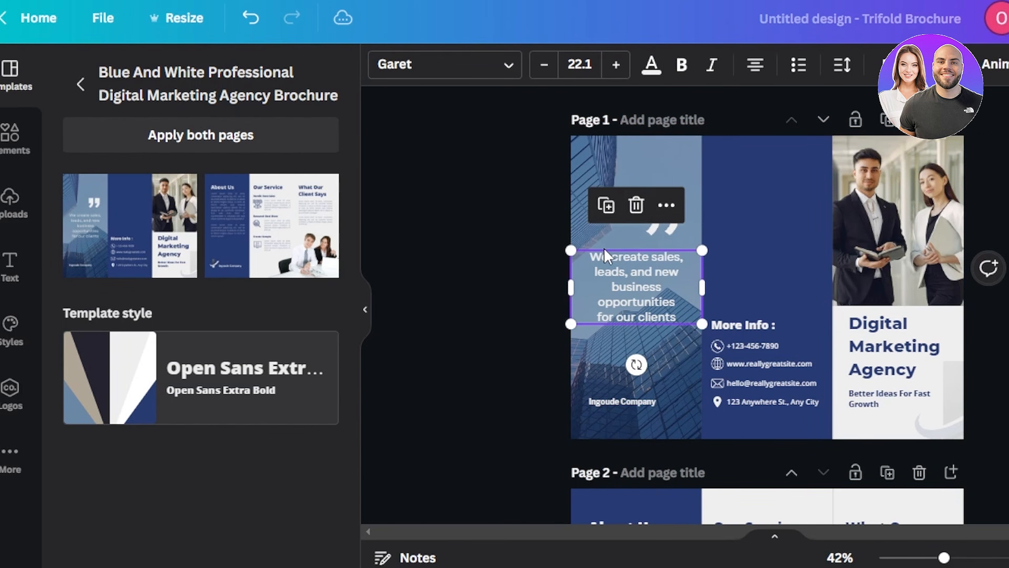
click(628, 157)
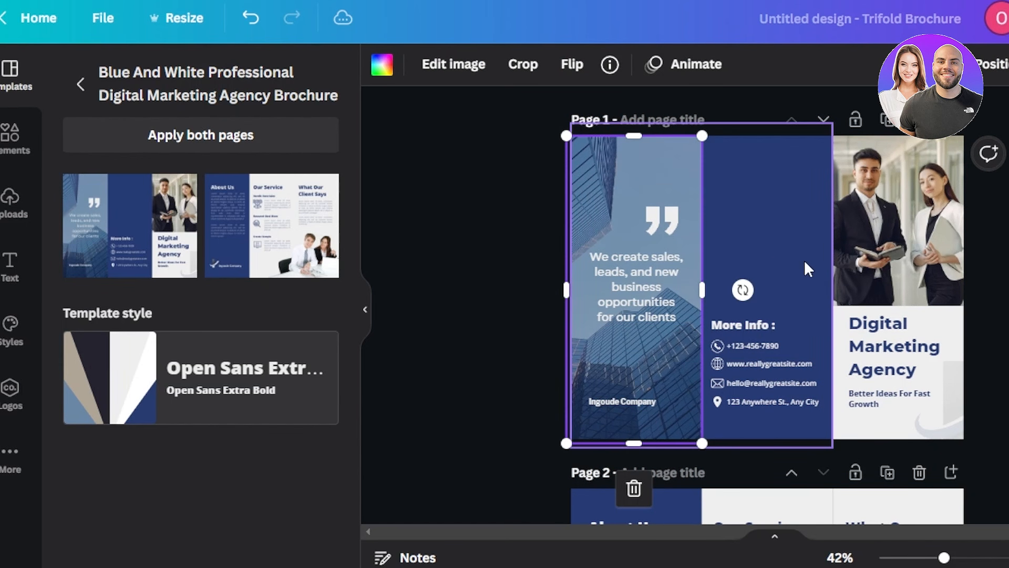
key(Escape)
scroll(671, 279, down, 6)
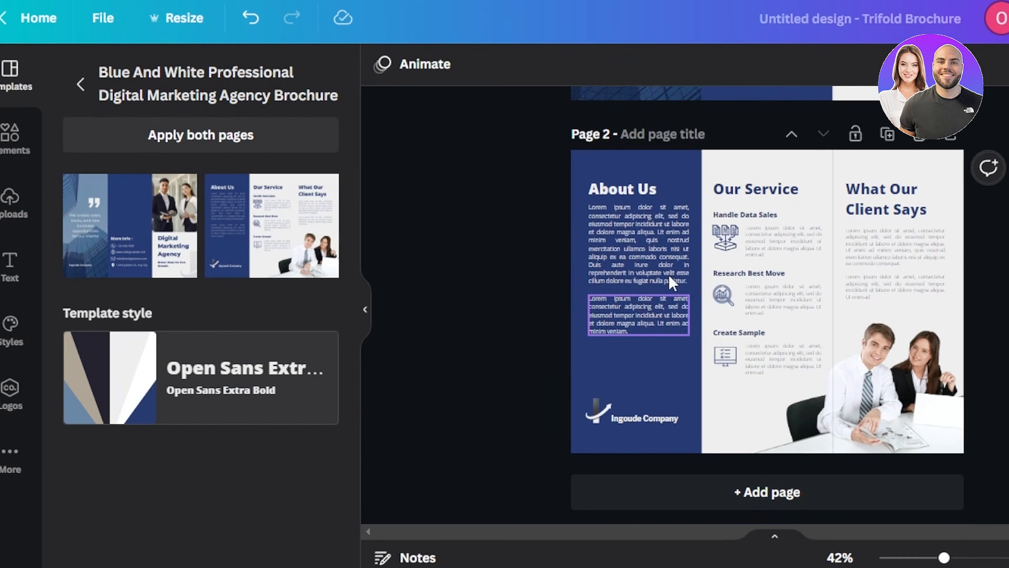
scroll(656, 180, up, 6)
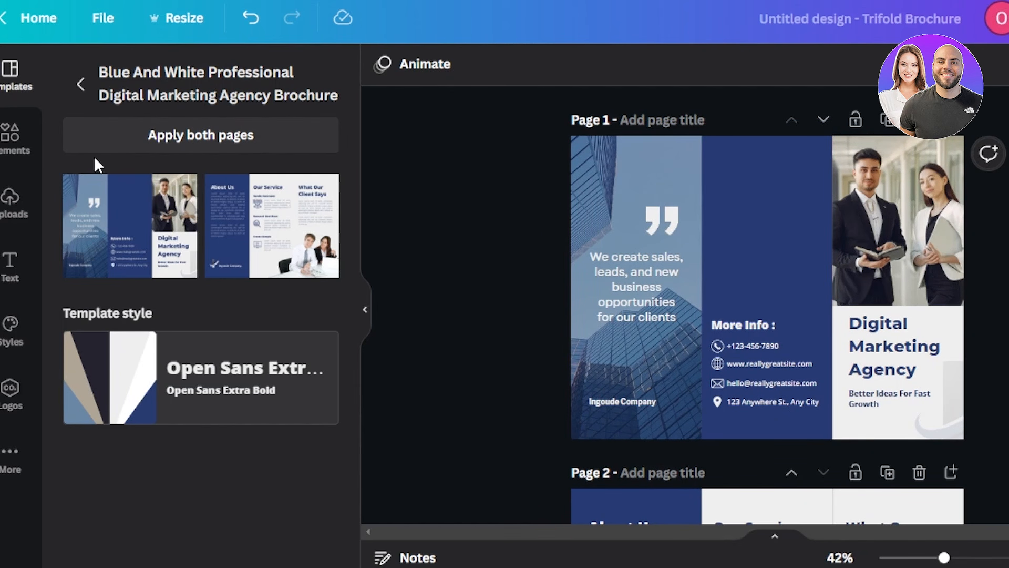
Recolour the dark blue background shape on page 1 to the custom magenta #C827B8
click(14, 141)
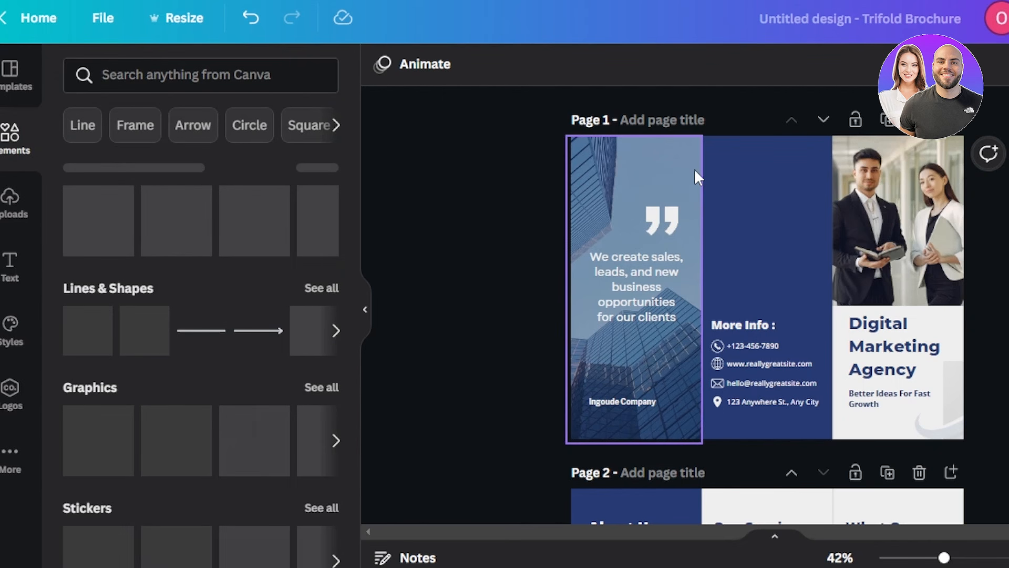
click(790, 191)
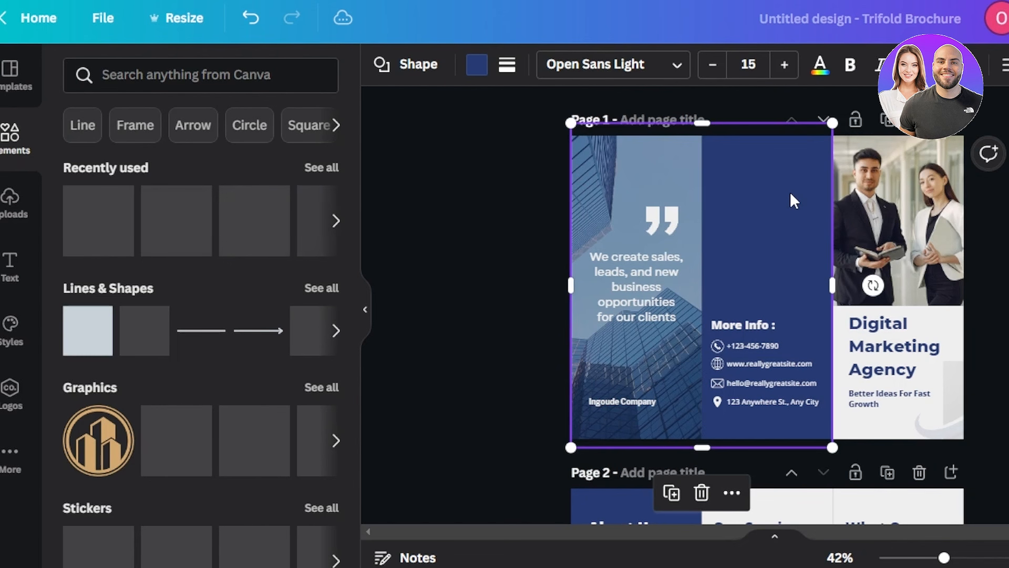
click(477, 73)
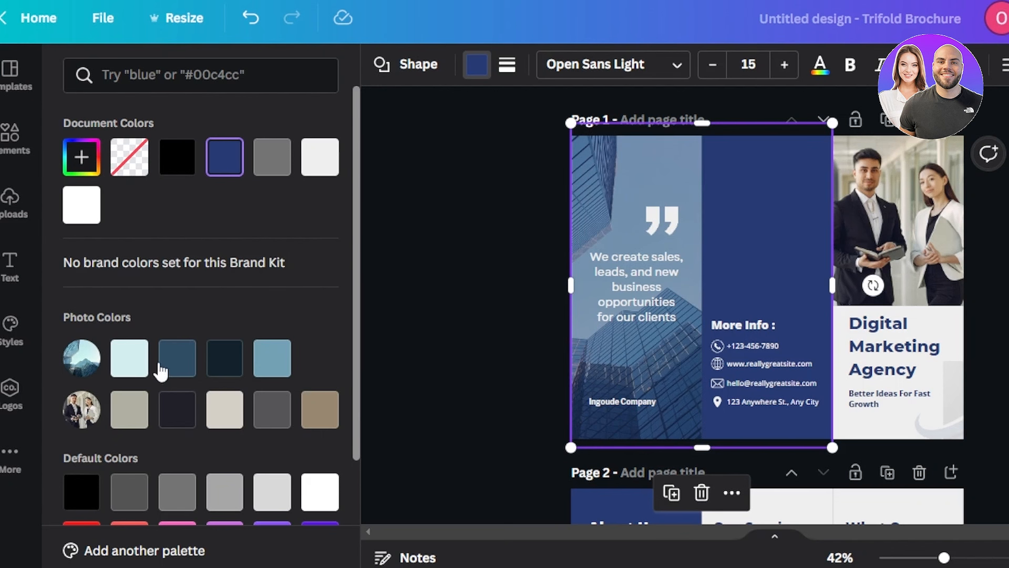
click(82, 169)
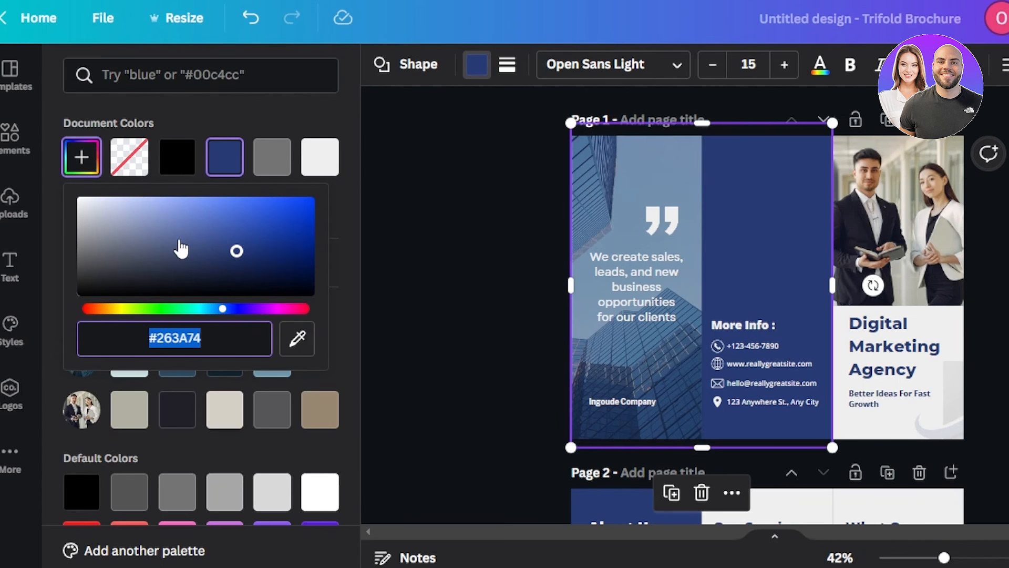
click(113, 310)
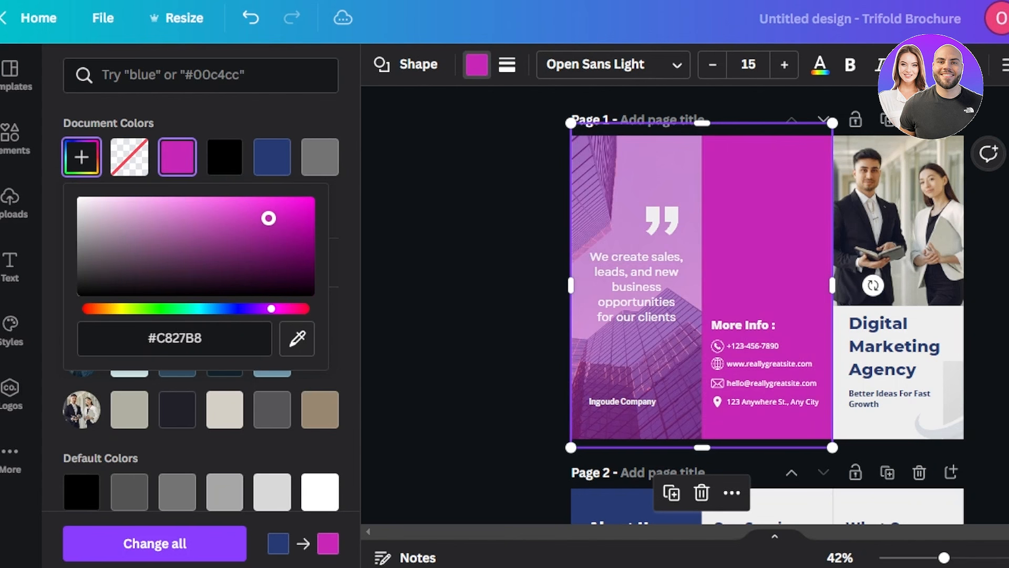
Darken the page 1 background shape to a deep purple and apply the same colour to the Digital Marketing Agency title
drag(269, 218, 287, 270)
key(Escape)
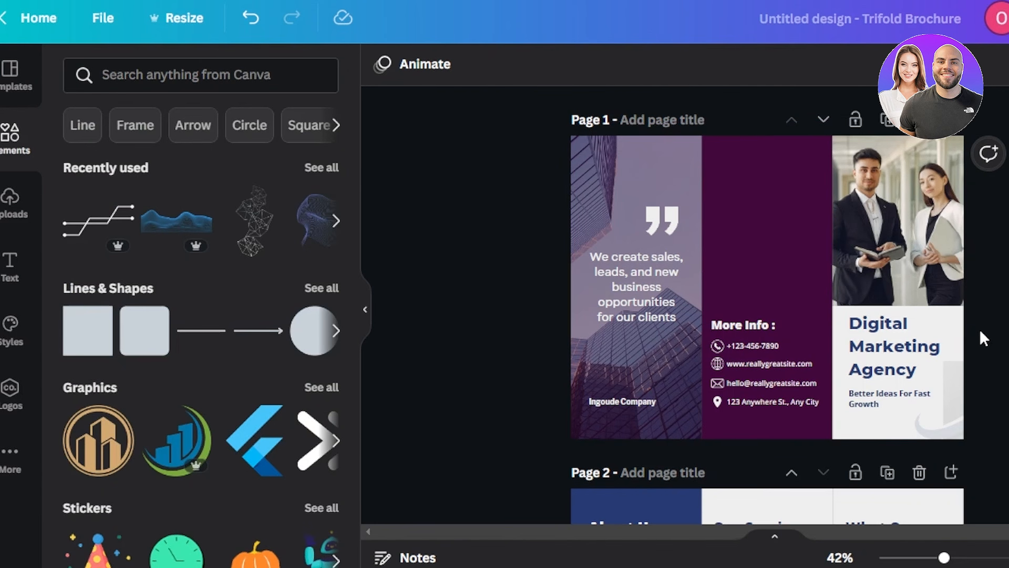
click(946, 347)
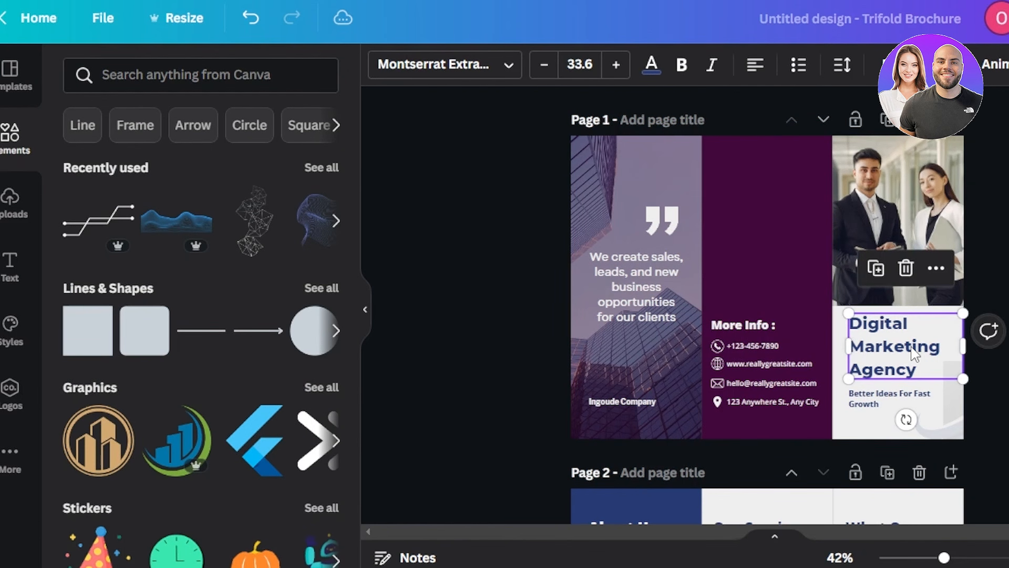
click(652, 64)
click(224, 157)
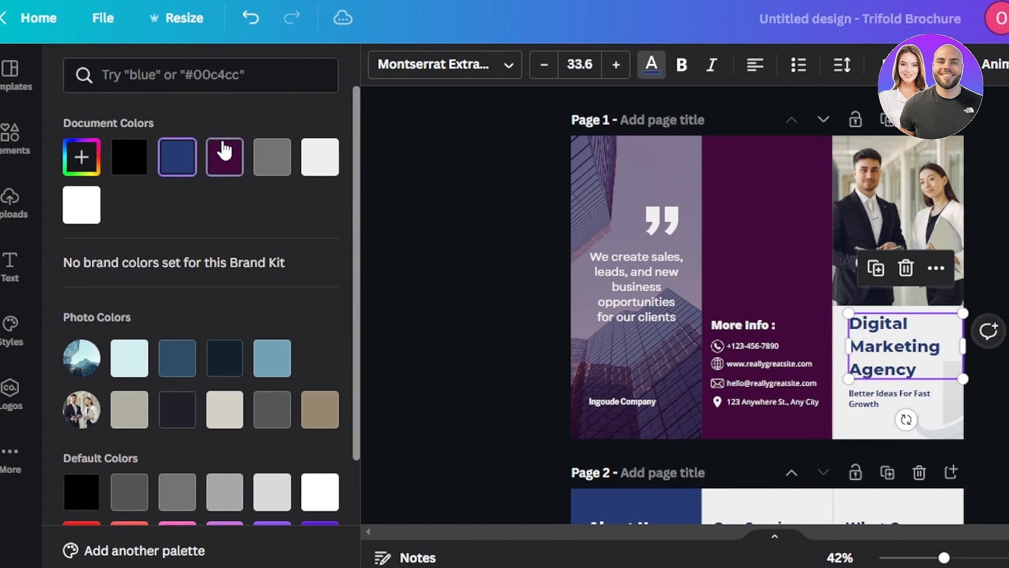
Recolour the dark blue About Us background panel on page 2 with the document's deep purple
scroll(768, 305, down, 4)
scroll(703, 429, down, 2)
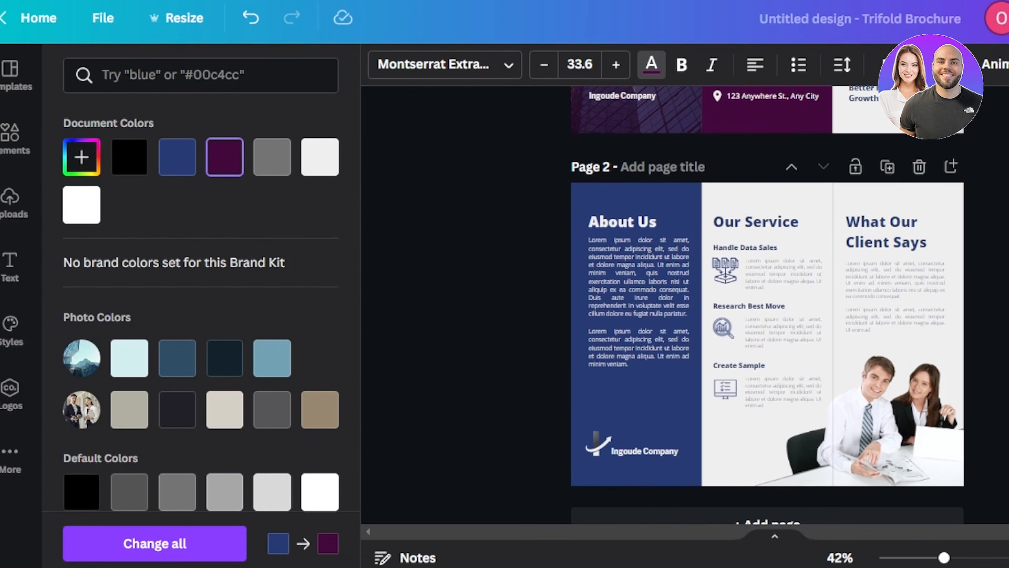
click(667, 410)
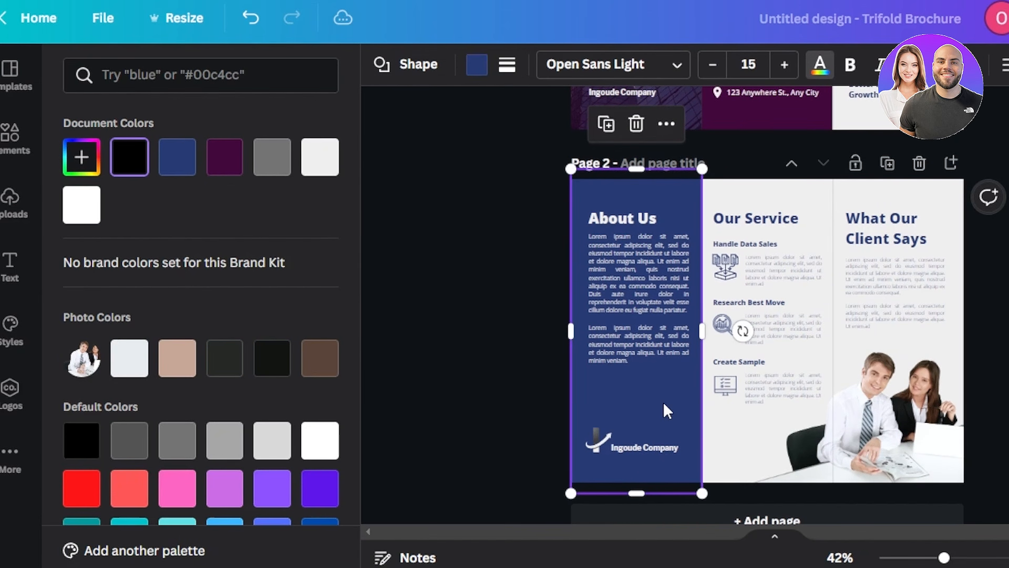
click(477, 65)
click(272, 158)
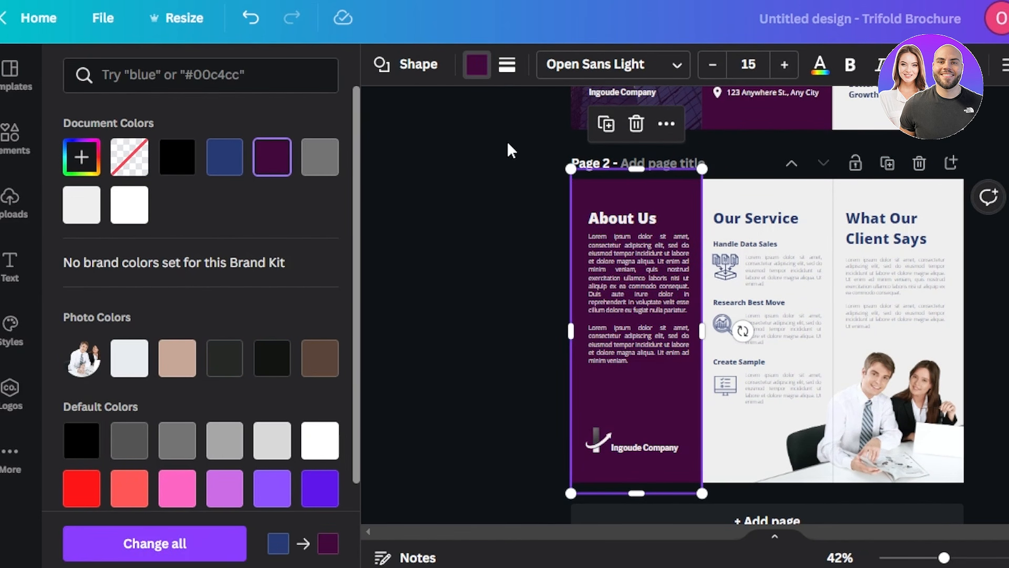
Select everything in the Our Service and What Our Client Says columns together and change the blue text to the deep purple
click(790, 226)
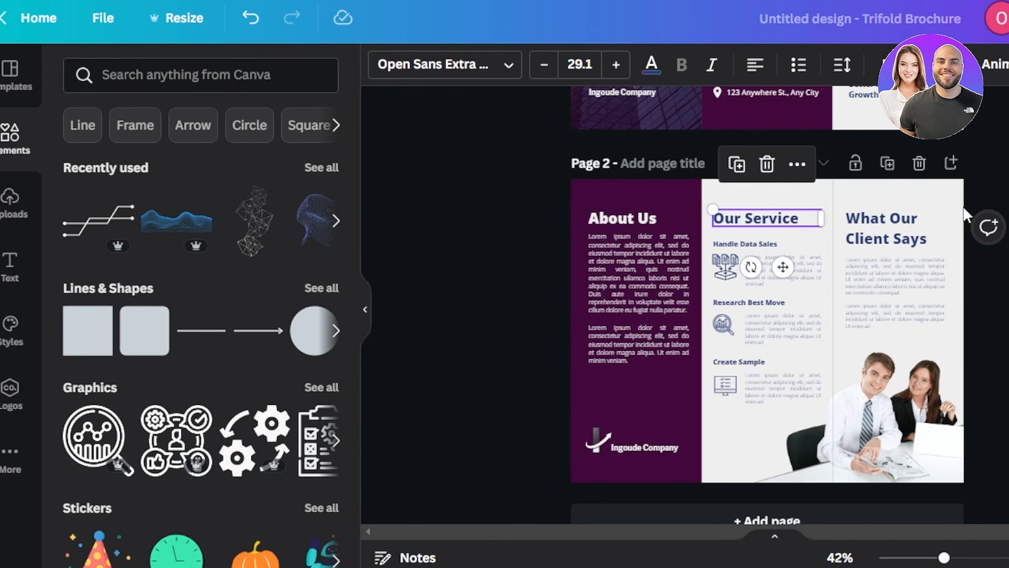
drag(951, 206, 711, 428)
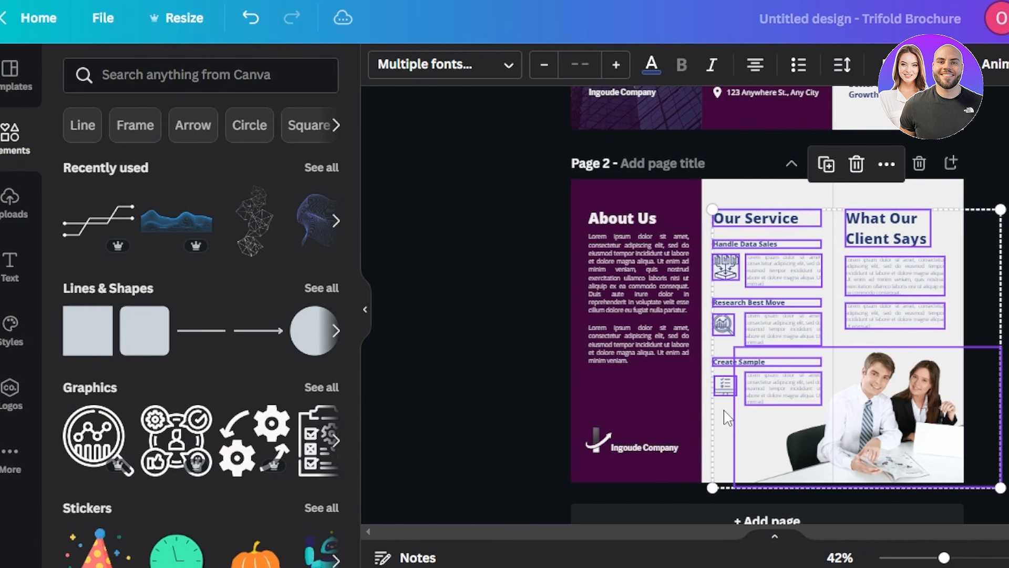
click(651, 64)
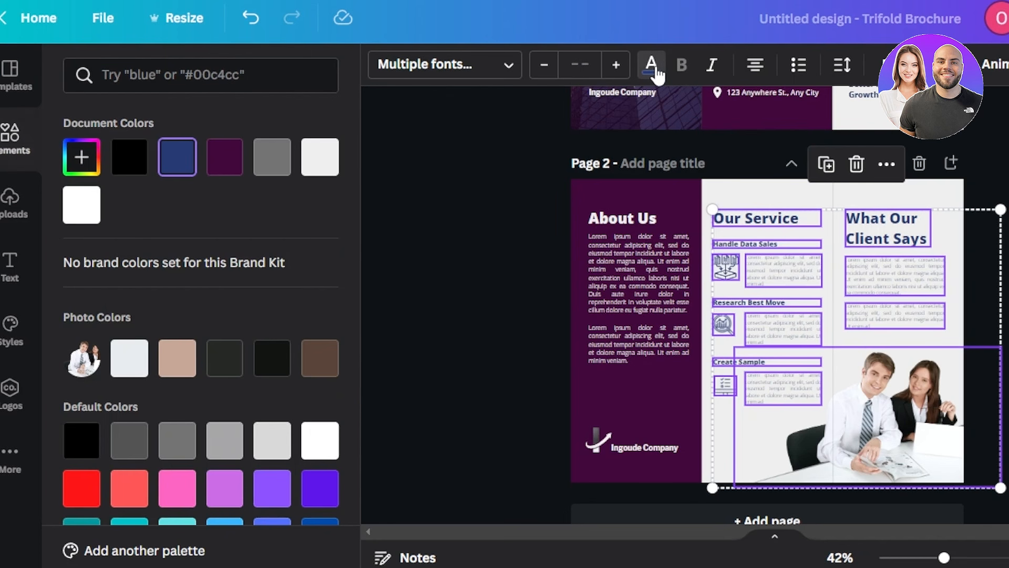
click(222, 169)
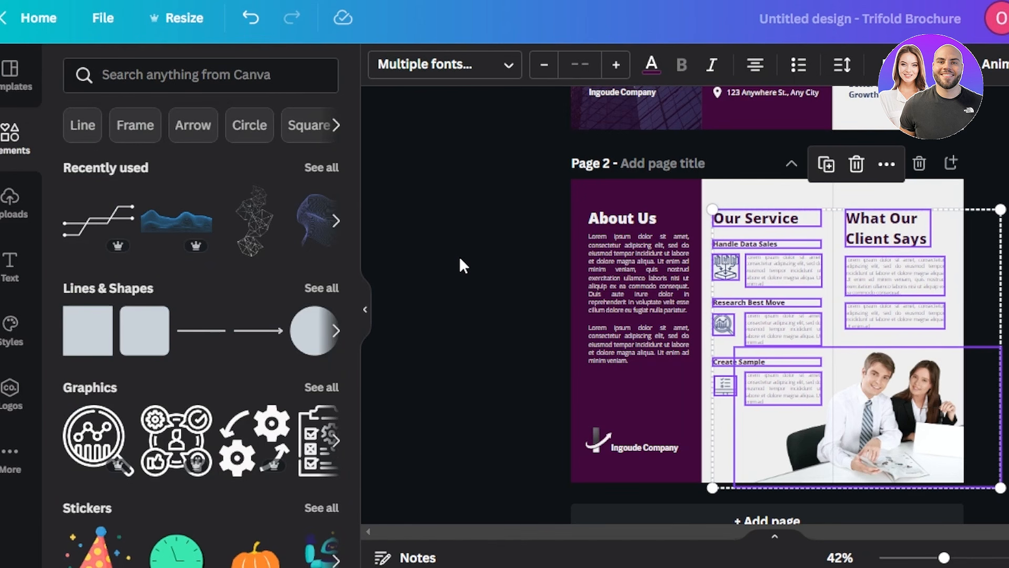
click(472, 276)
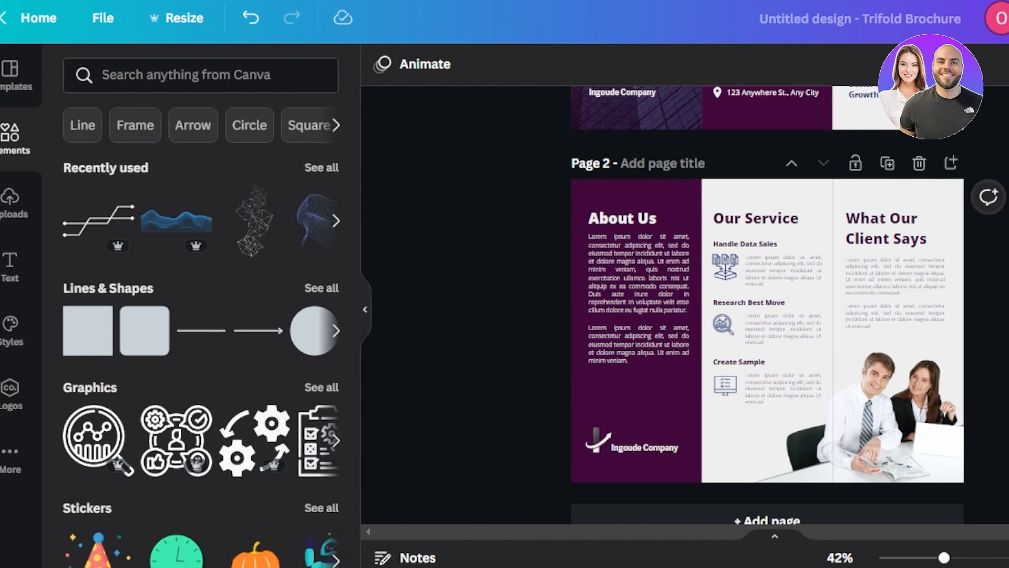
Replace the page 1 title with "YOUTUBE AUTOMATION COMPANY" and widen its text box so that each word fits on one line
scroll(767, 299, up, 5)
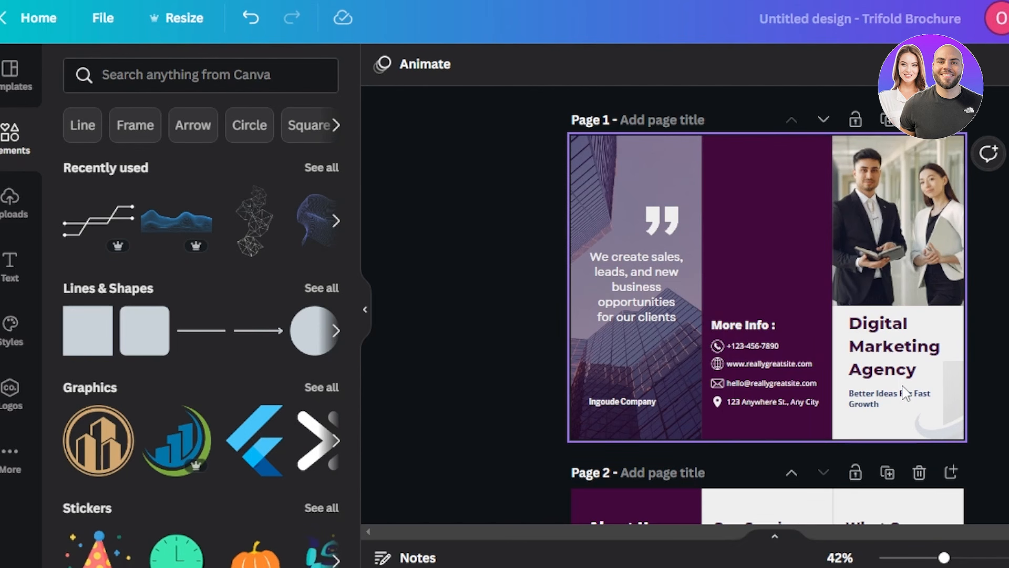
click(906, 355)
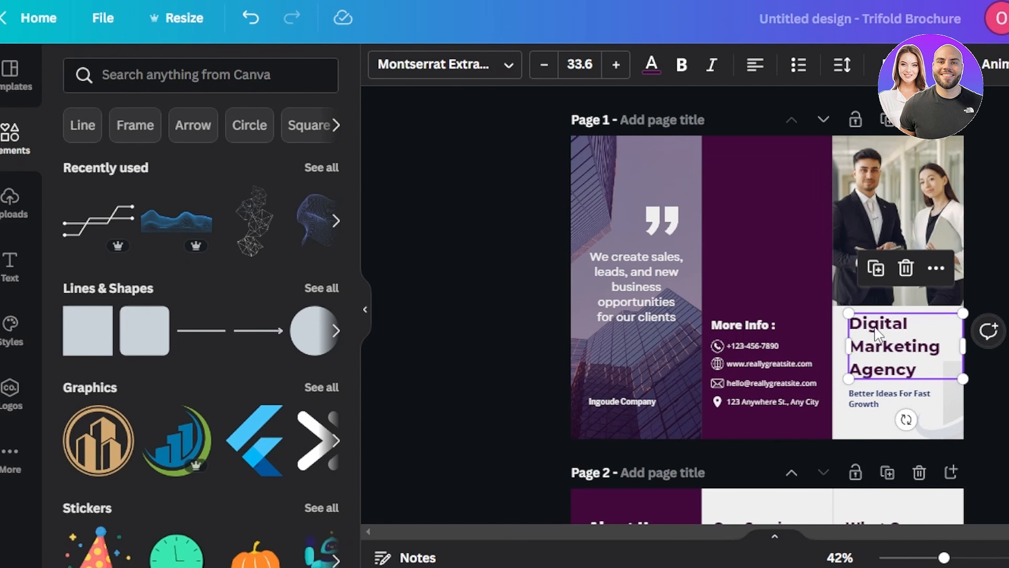
click(927, 373)
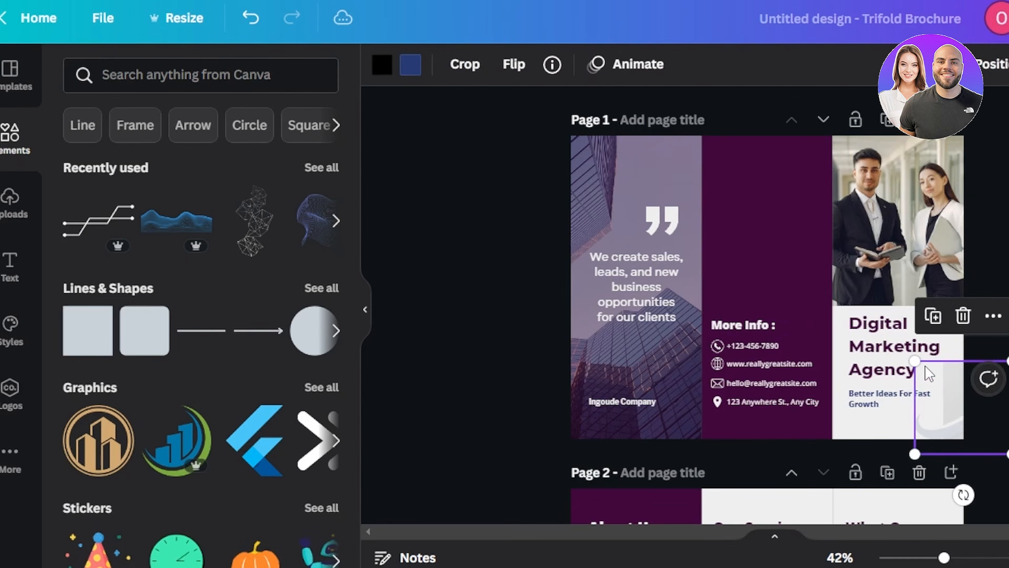
click(920, 363)
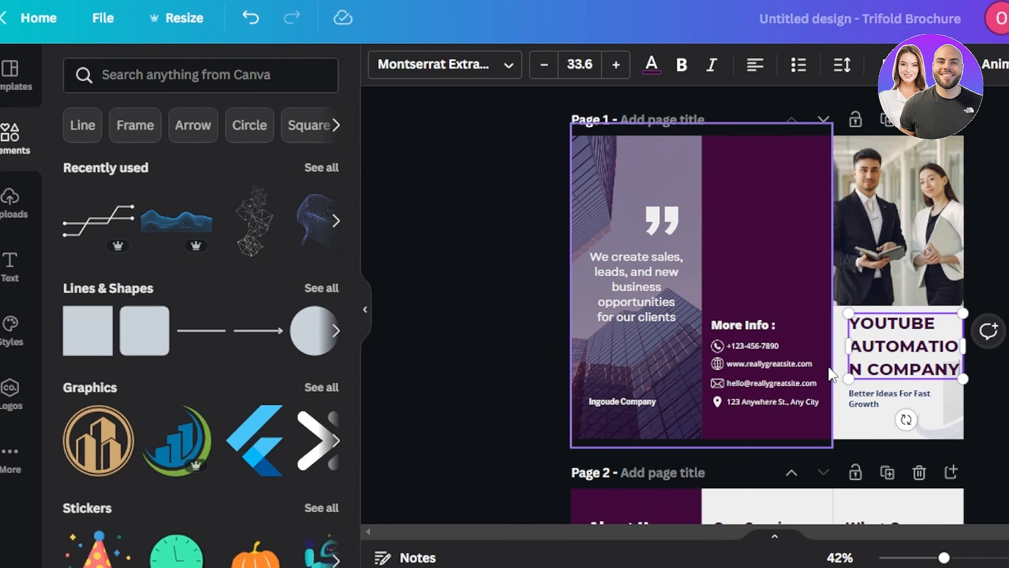
mouse_move(845, 352)
mouse_down()
mouse_move(828, 349)
mouse_move(836, 349)
mouse_up()
key(Escape)
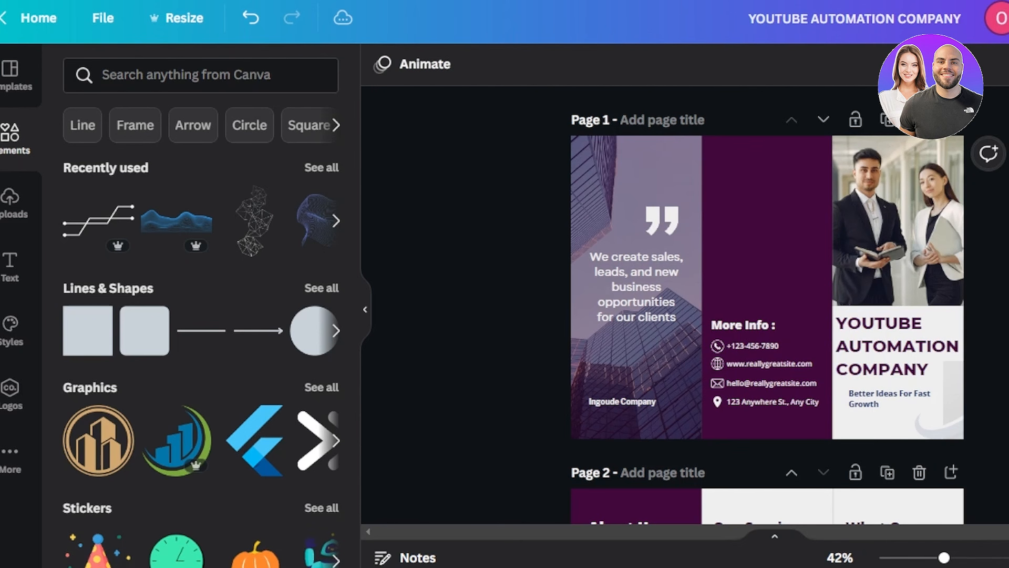
Replace the tagline under the page 1 title with "Grow your Youtube Business"
click(889, 407)
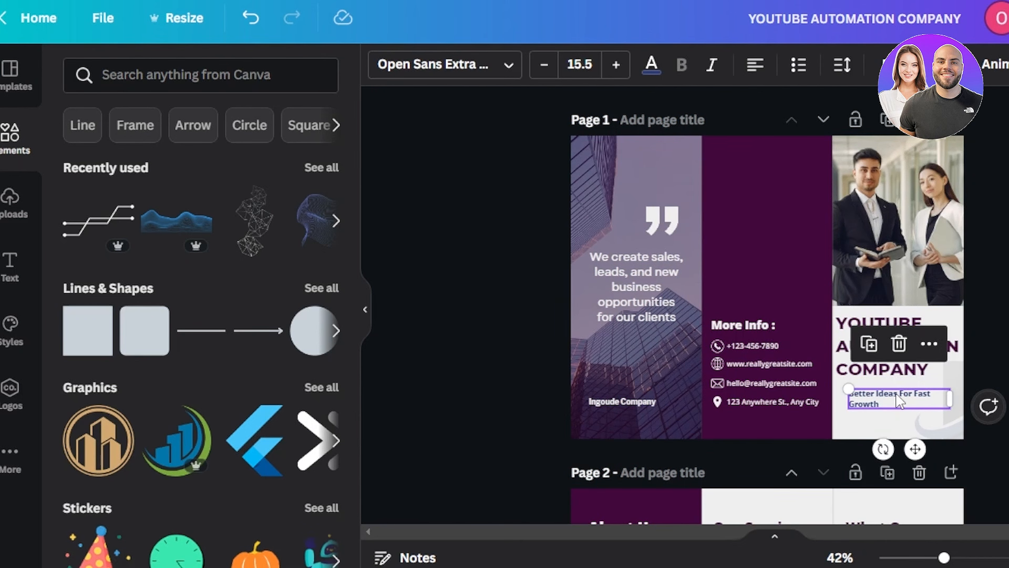
double_click(892, 401)
key(BackSpace)
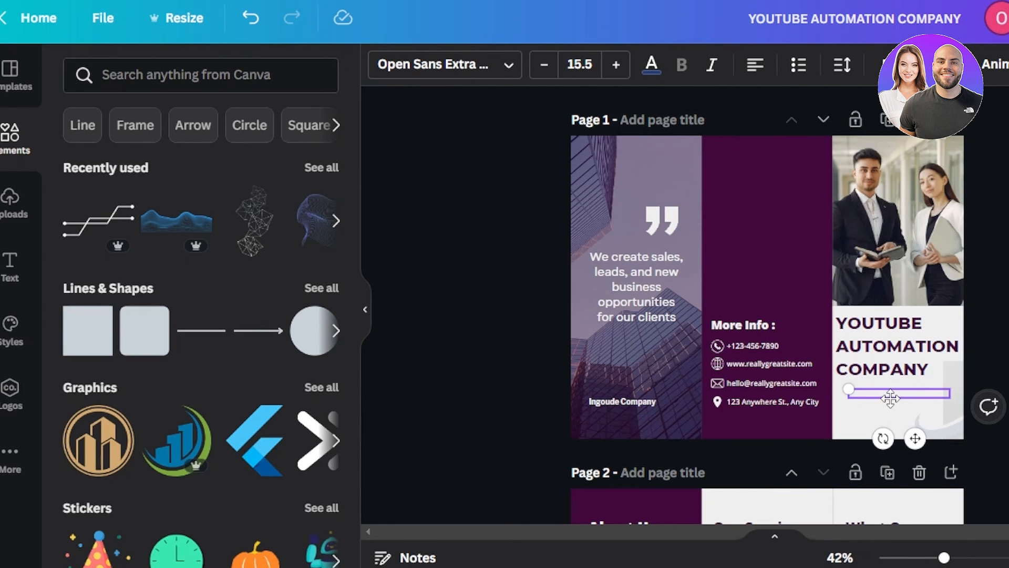
text(Grow your Youtube Business)
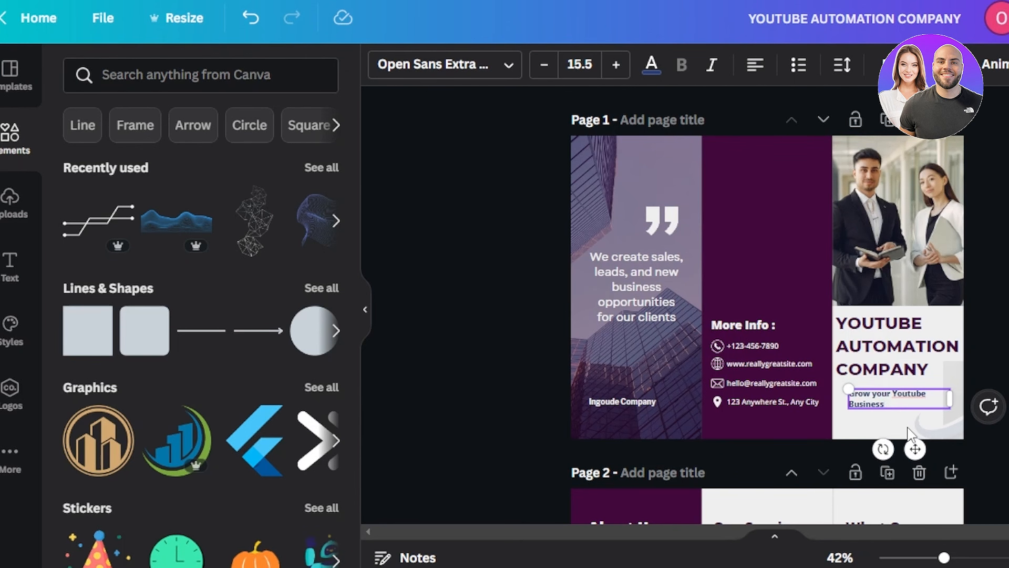
Replace the placeholder phone number under More Info on page 1 with the company's phone number
click(767, 351)
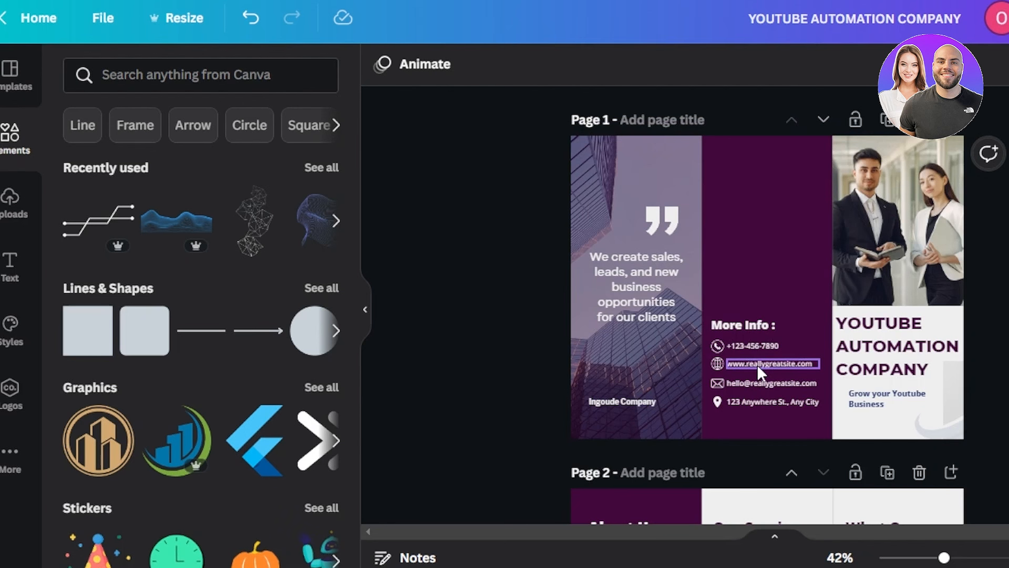
click(762, 345)
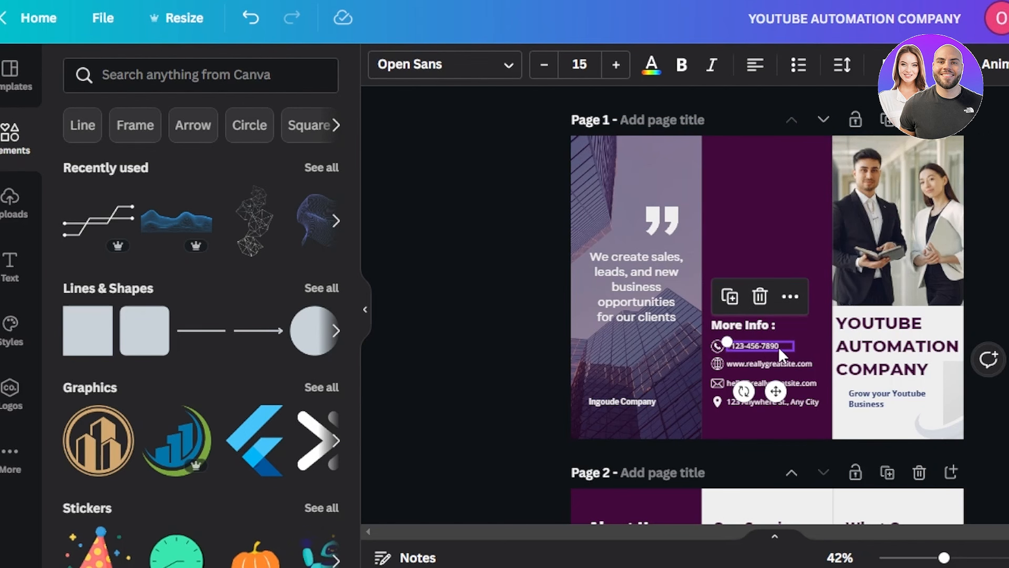
double_click(779, 346)
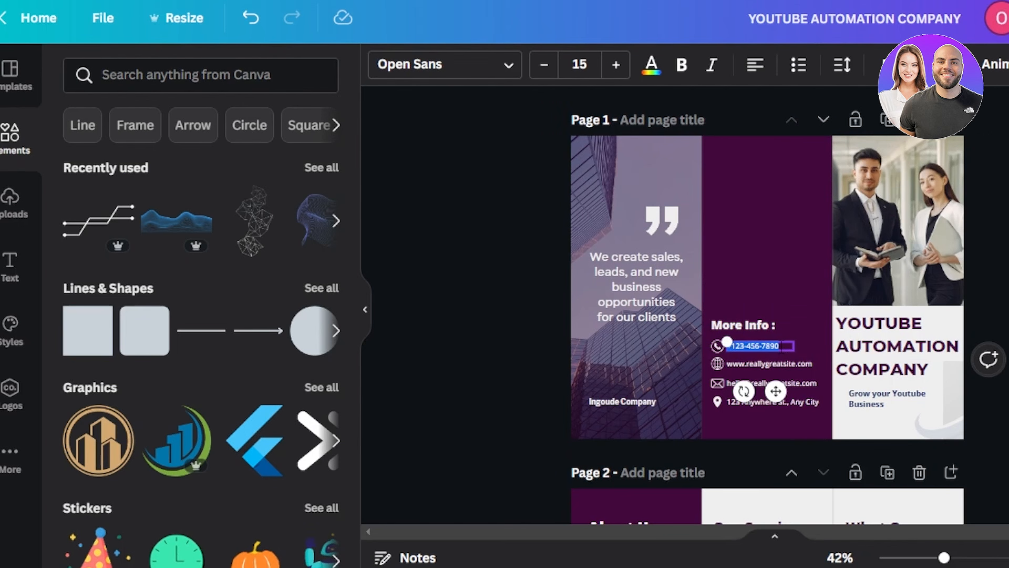
text(199999999999)
click(781, 364)
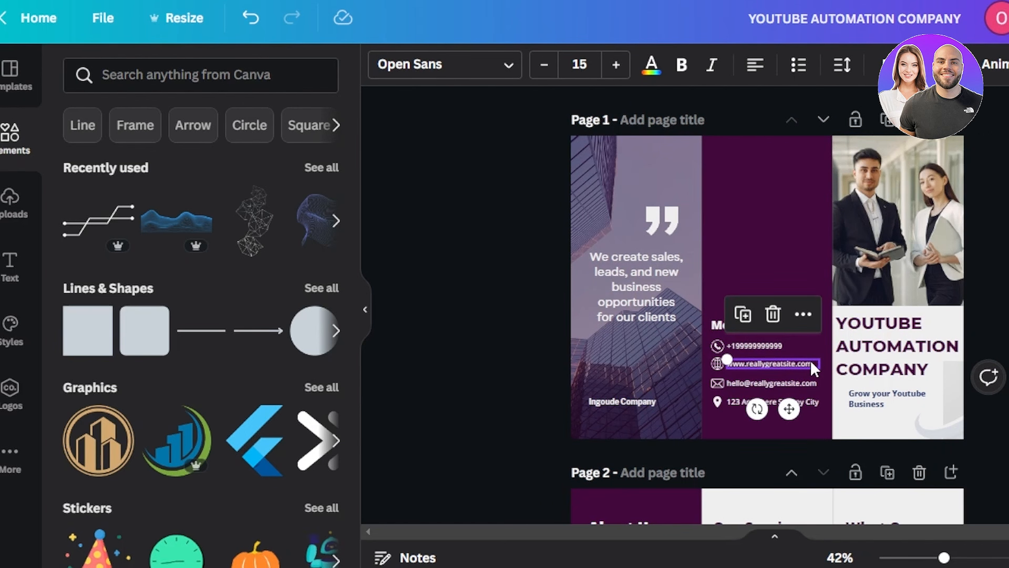
click(739, 383)
shift+click(750, 402)
click(750, 402)
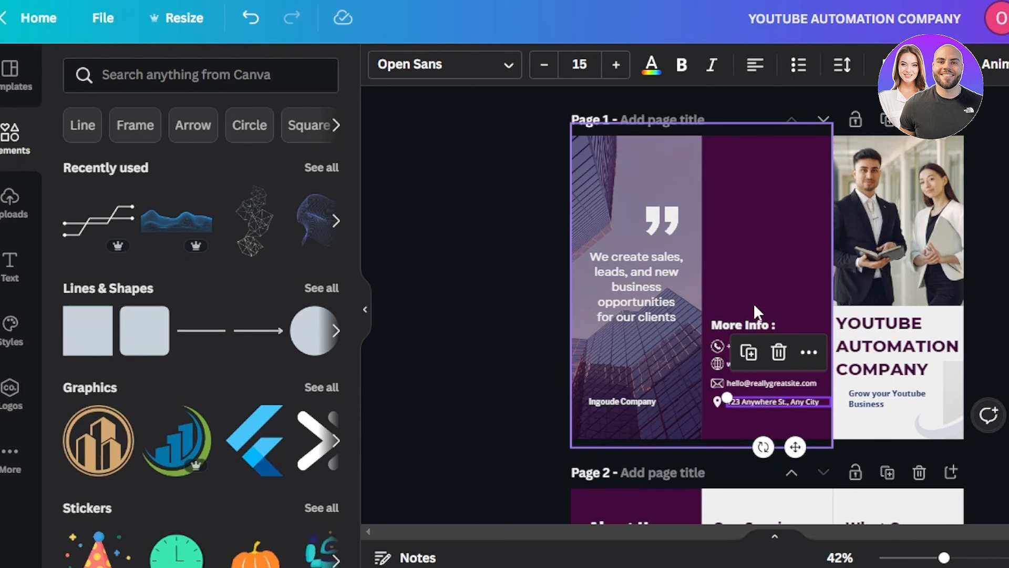
click(726, 395)
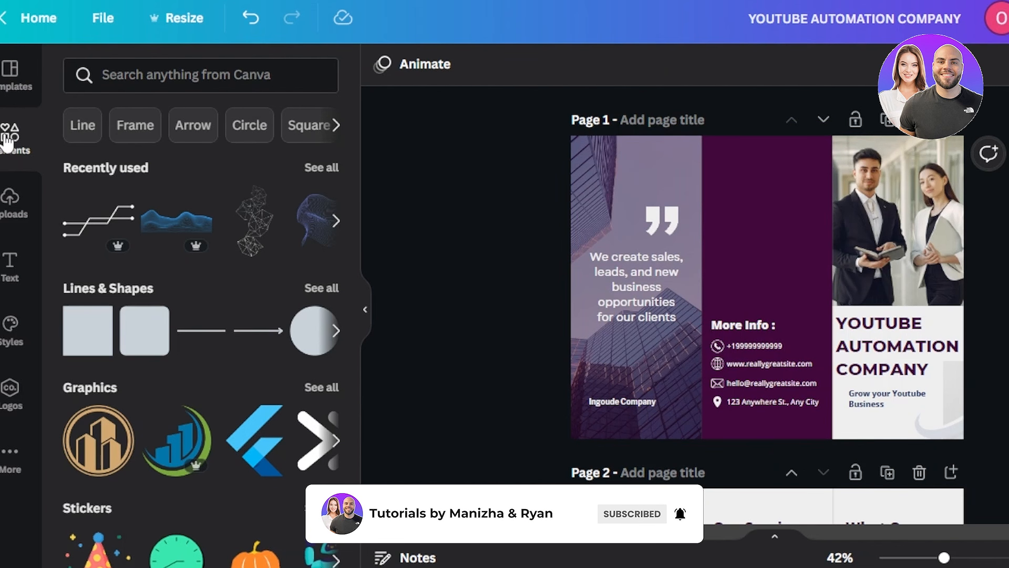
Search the elements for "linkedin" graphics and add the outlined circular LinkedIn icon to page 1
click(136, 75)
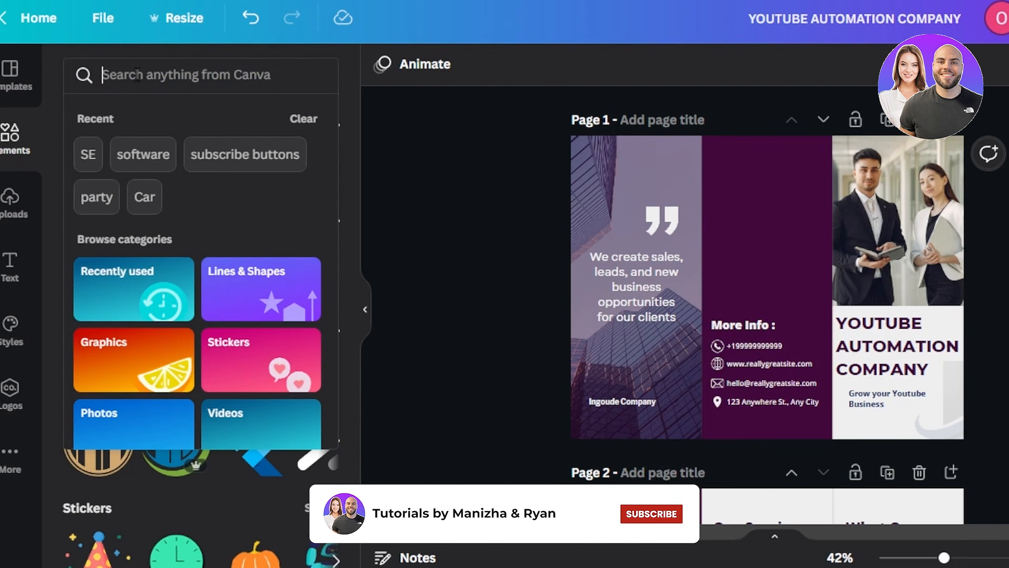
text(linkedi)
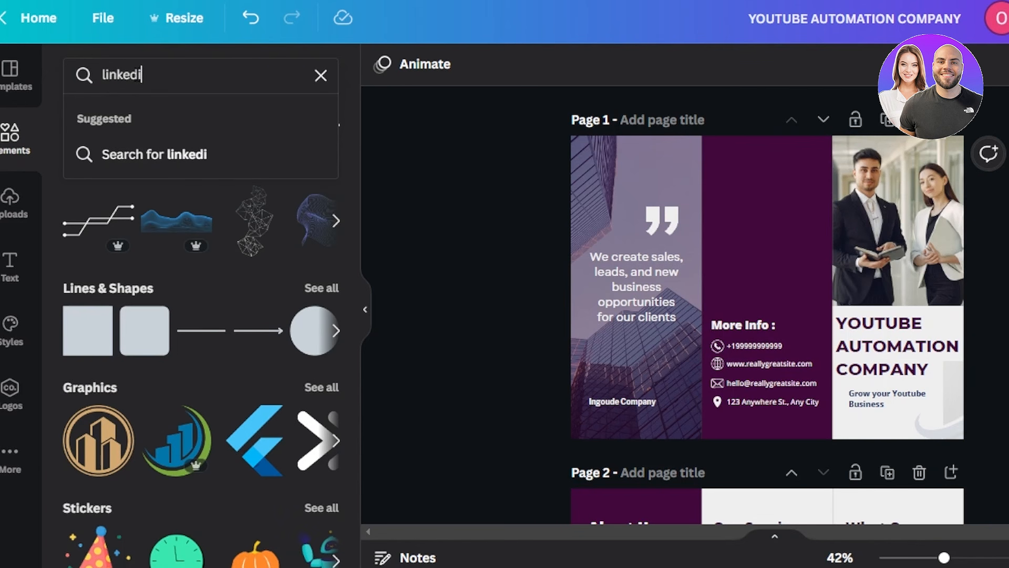
text(n)
key(Return)
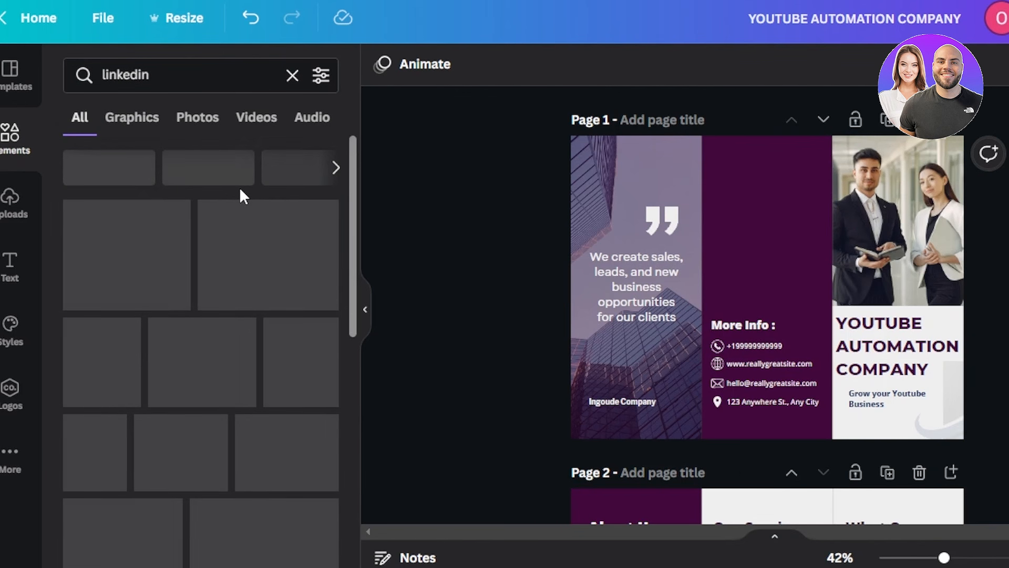
click(138, 125)
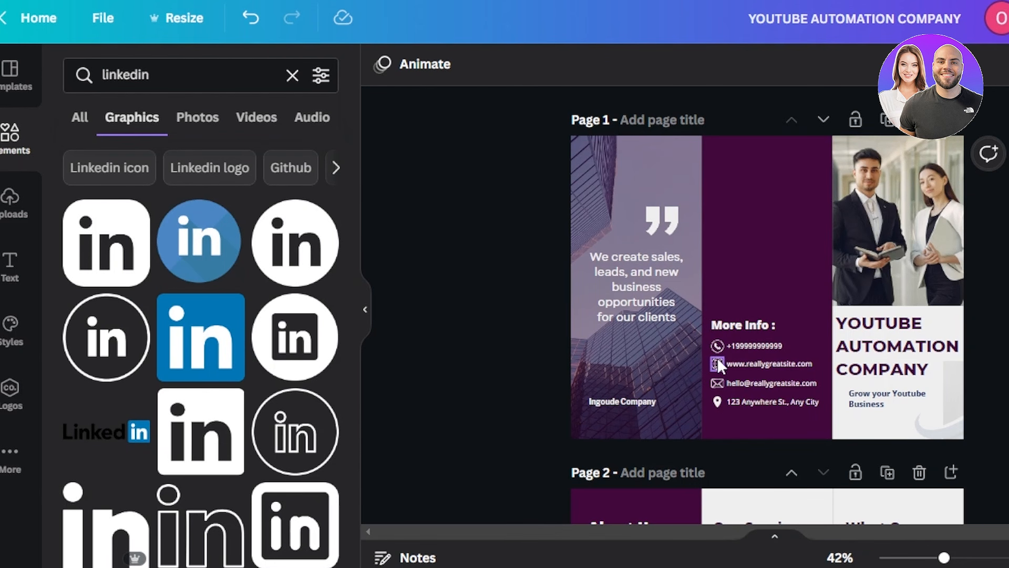
click(110, 342)
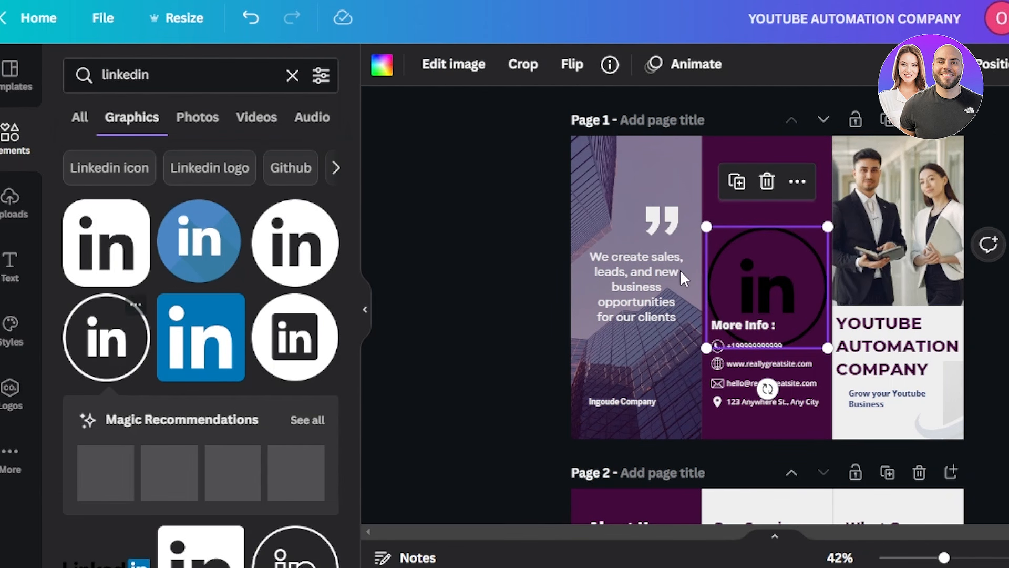
Colour the LinkedIn icon white, shrink it to match the contact icons and place it below the location icon
click(386, 66)
click(81, 205)
drag(706, 226, 817, 342)
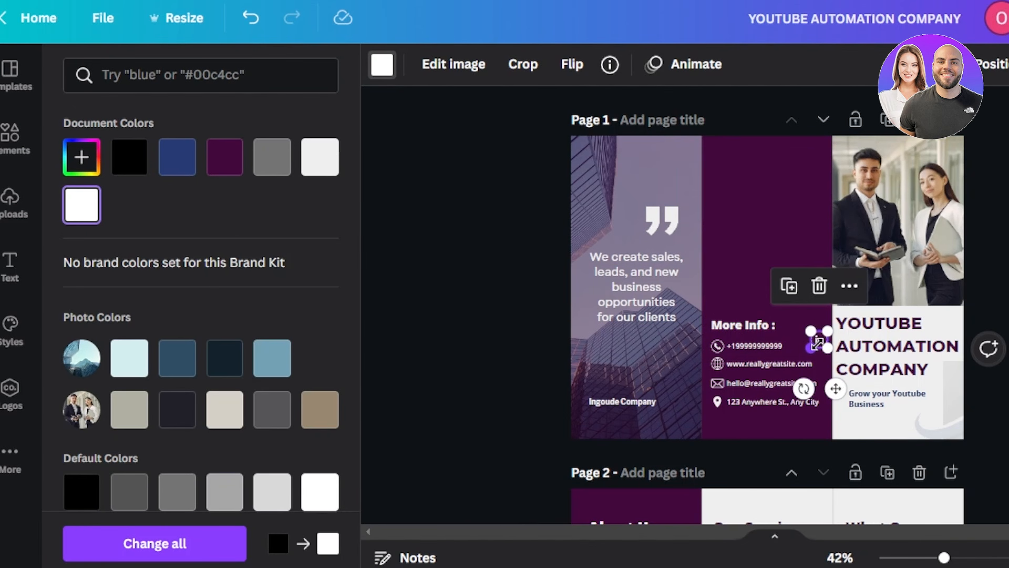
drag(835, 388, 736, 469)
click(777, 419)
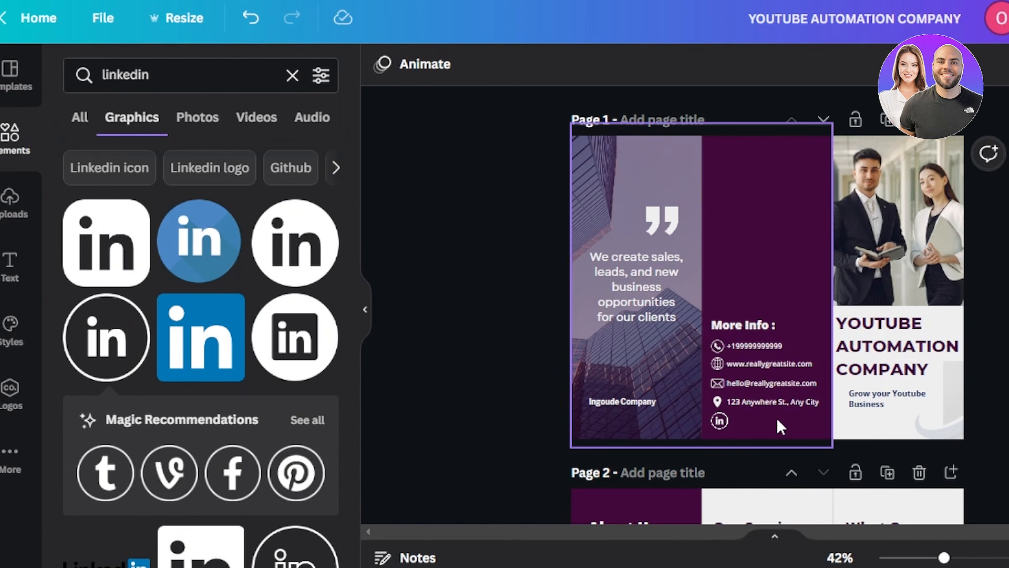
click(752, 424)
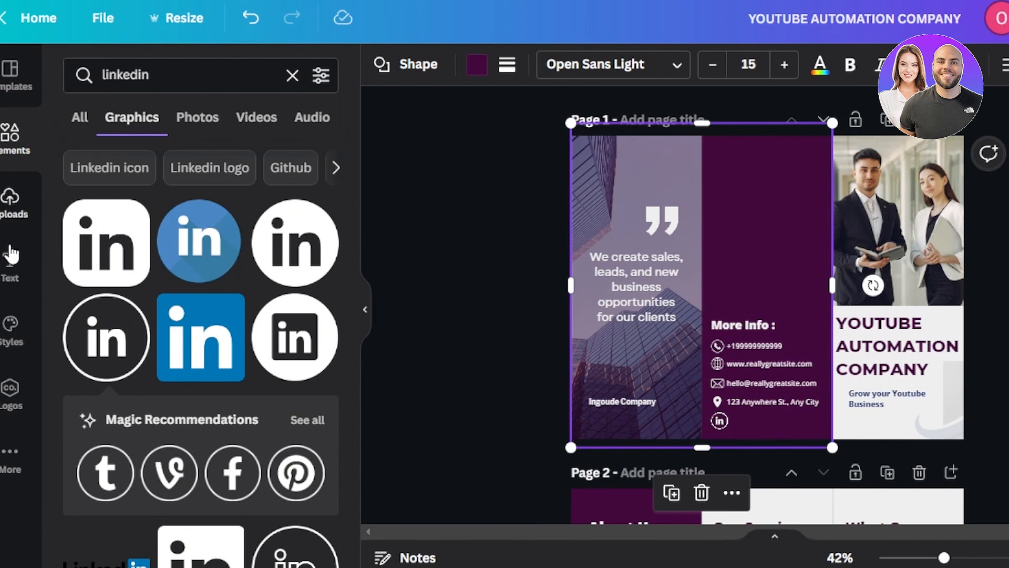
click(7, 273)
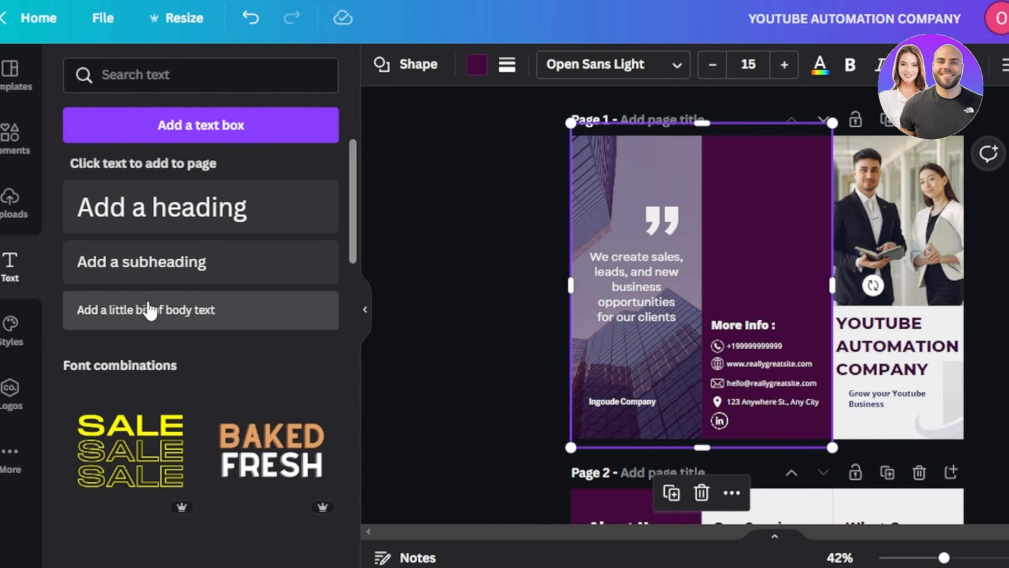
click(149, 310)
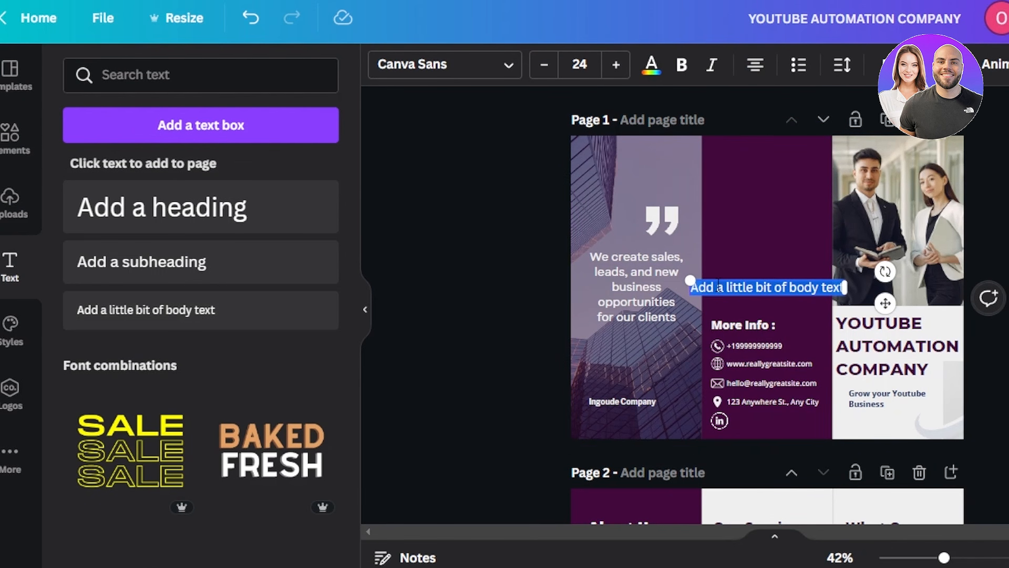
key(BackSpace)
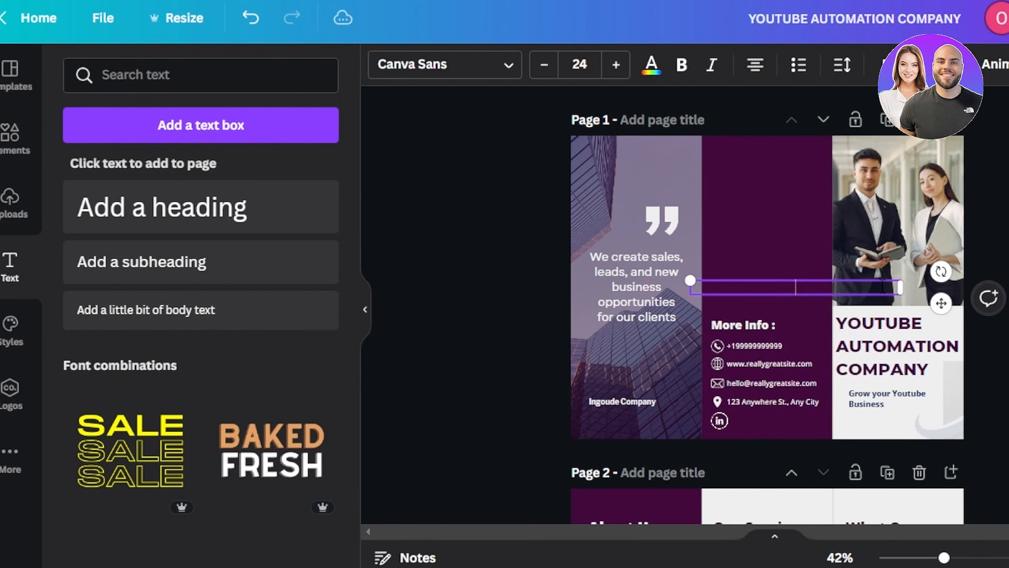
text(www.linkedin.com)
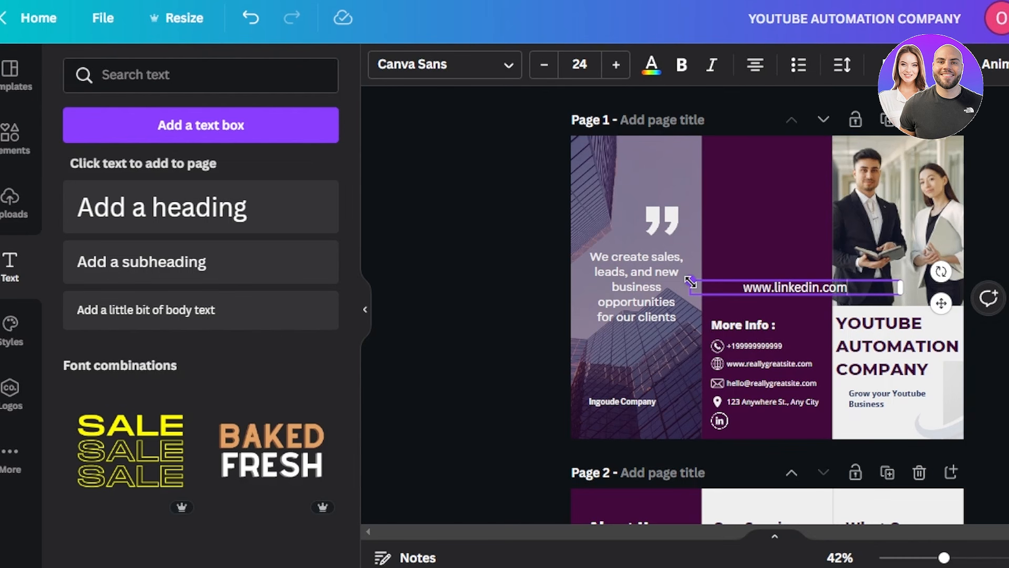
Shrink the LinkedIn address text to match the other contact lines and place it beside the LinkedIn icon
drag(690, 283, 760, 285)
drag(941, 303, 881, 432)
key(Escape)
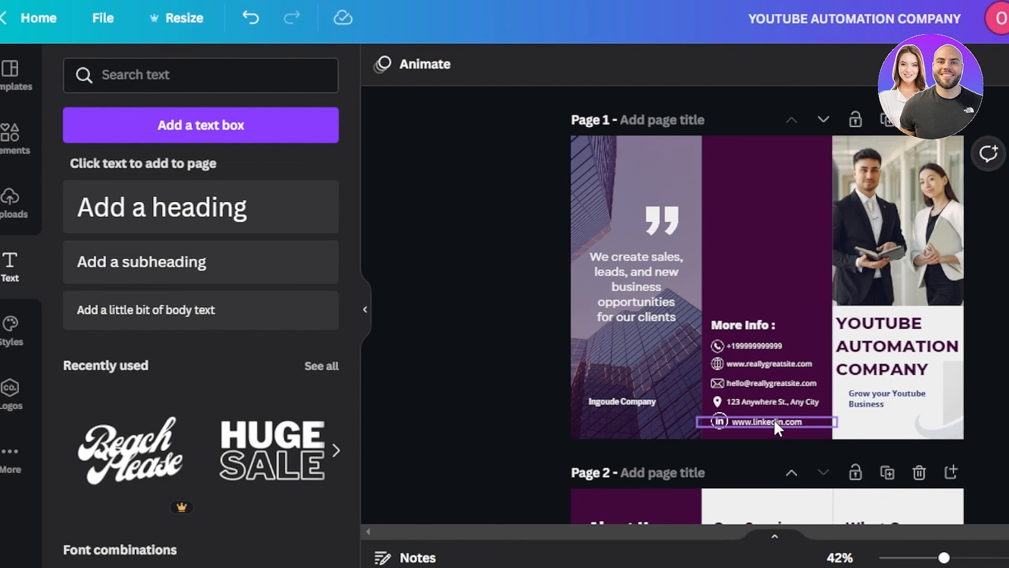
click(755, 214)
click(15, 135)
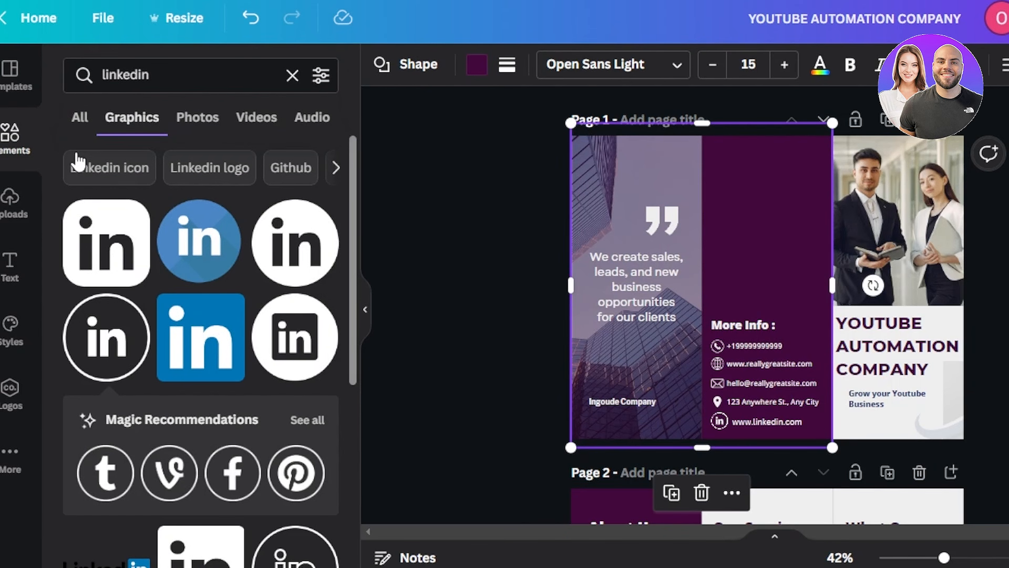
click(79, 118)
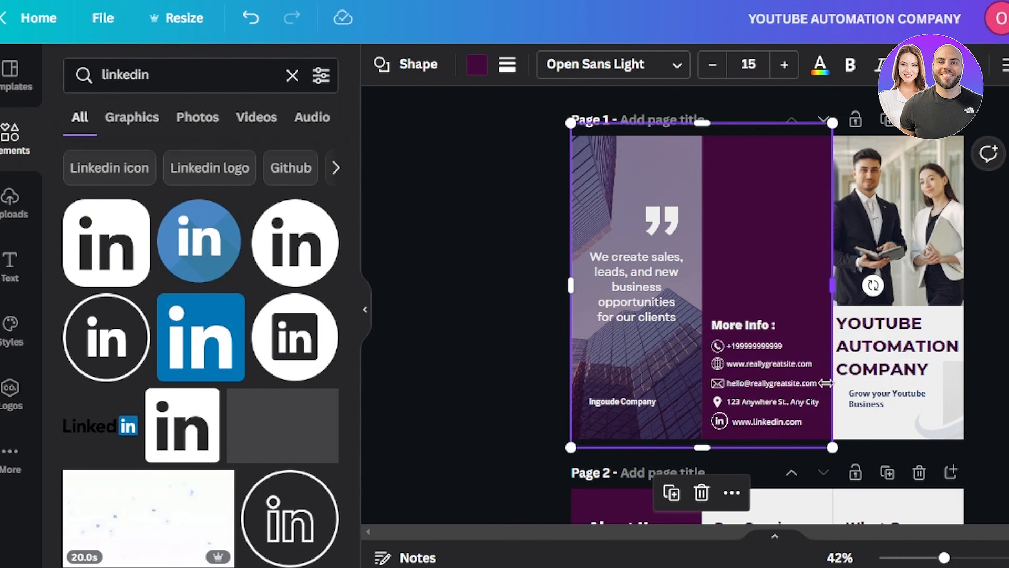
Replace the quote on page 1 with "WE MAKE DREAM COME TRUE" and delete the Ingoude Company text below it
click(638, 300)
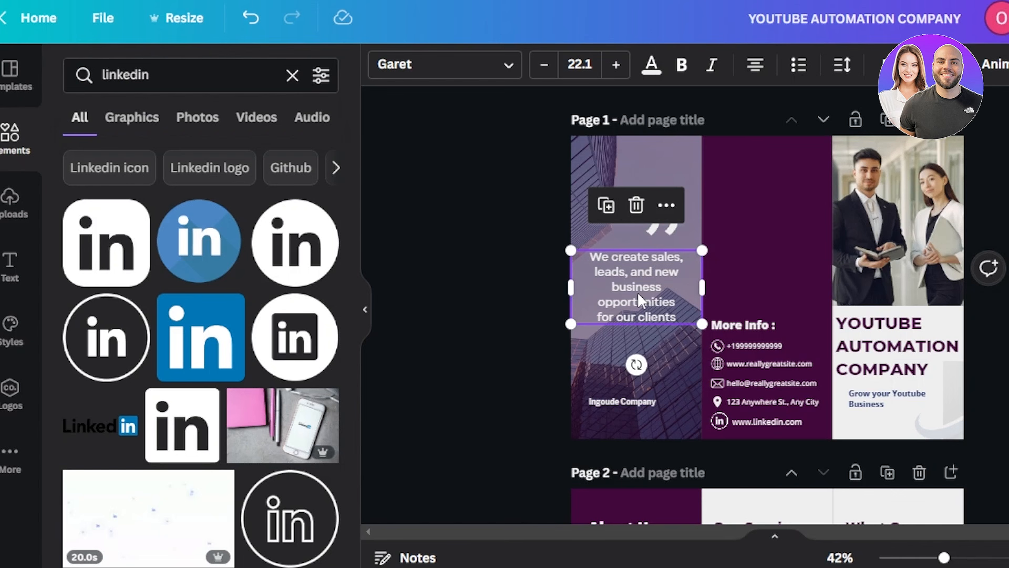
double_click(676, 315)
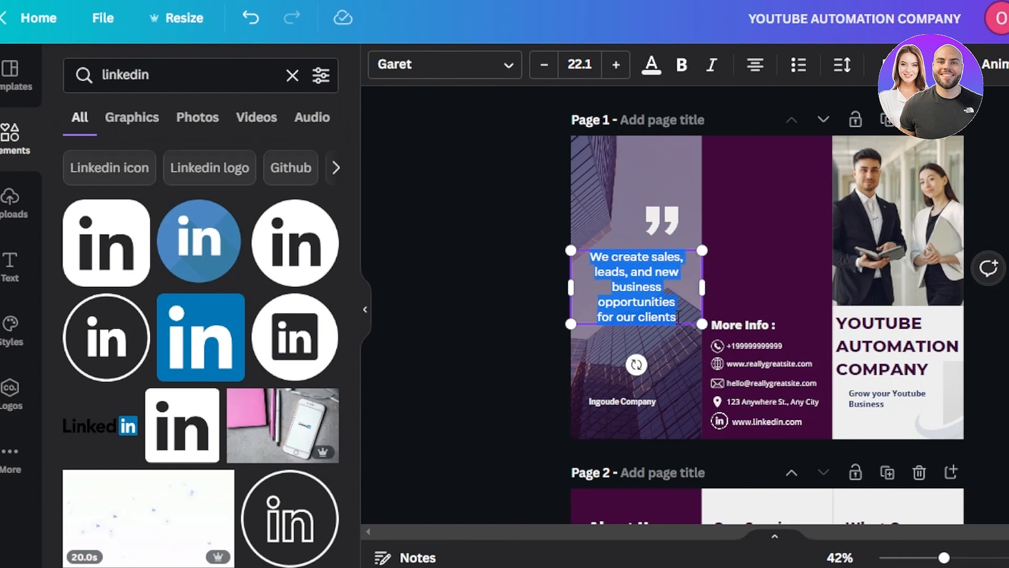
key(BackSpace)
text(WE MAKE DREAM COME TRUE)
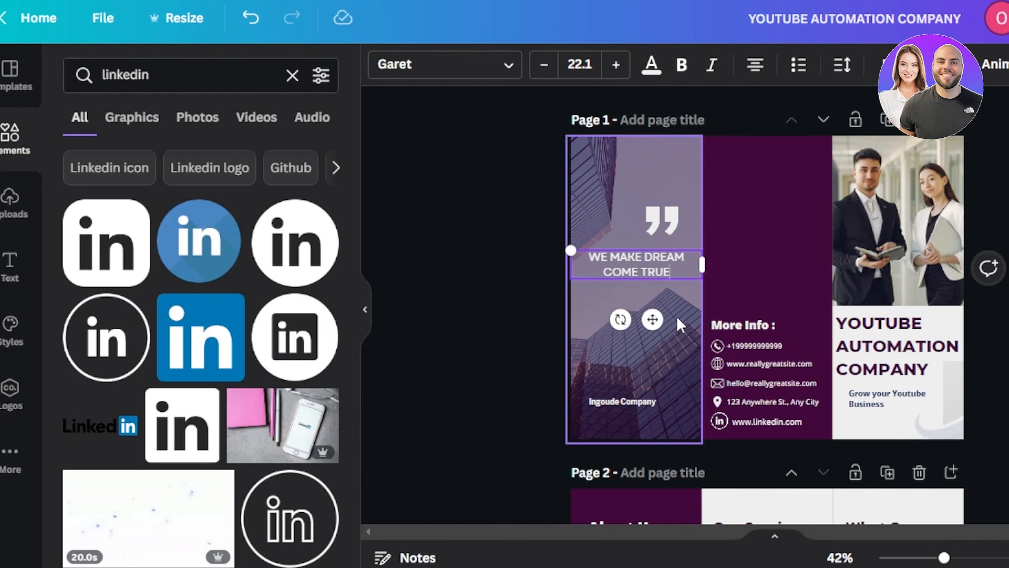
click(632, 399)
click(627, 352)
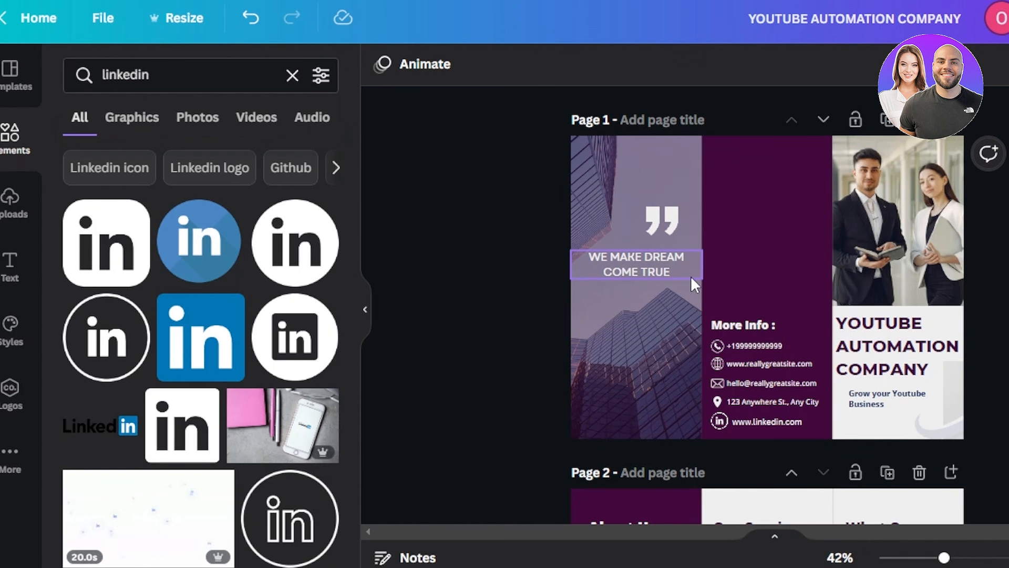
Search the elements for "business people" photos
click(926, 222)
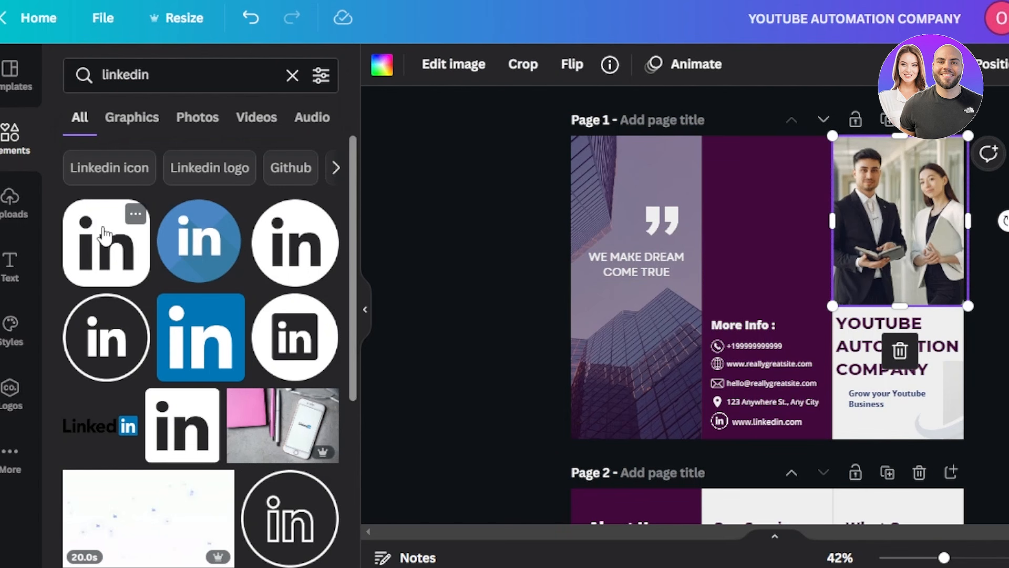
click(9, 200)
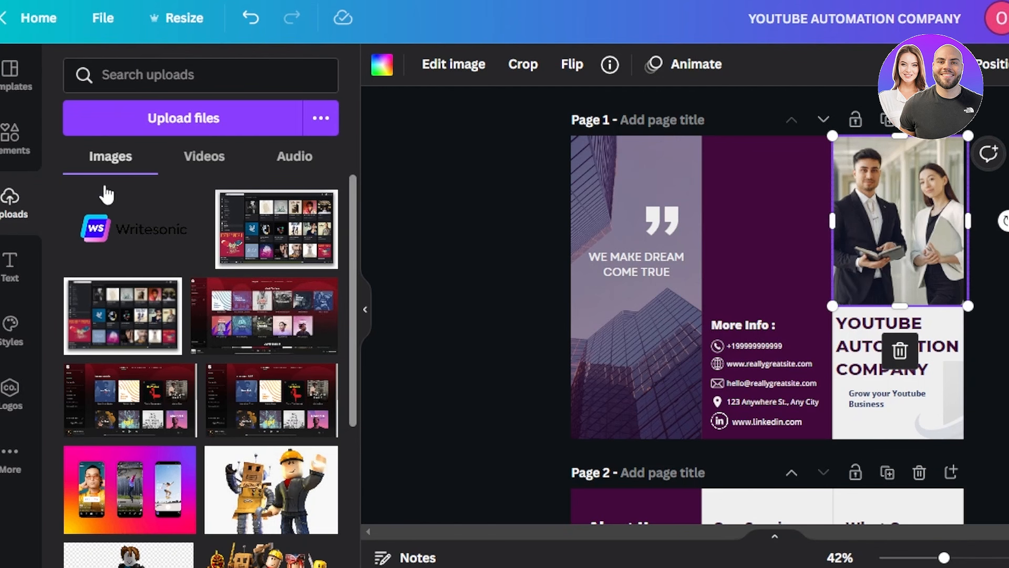
click(11, 138)
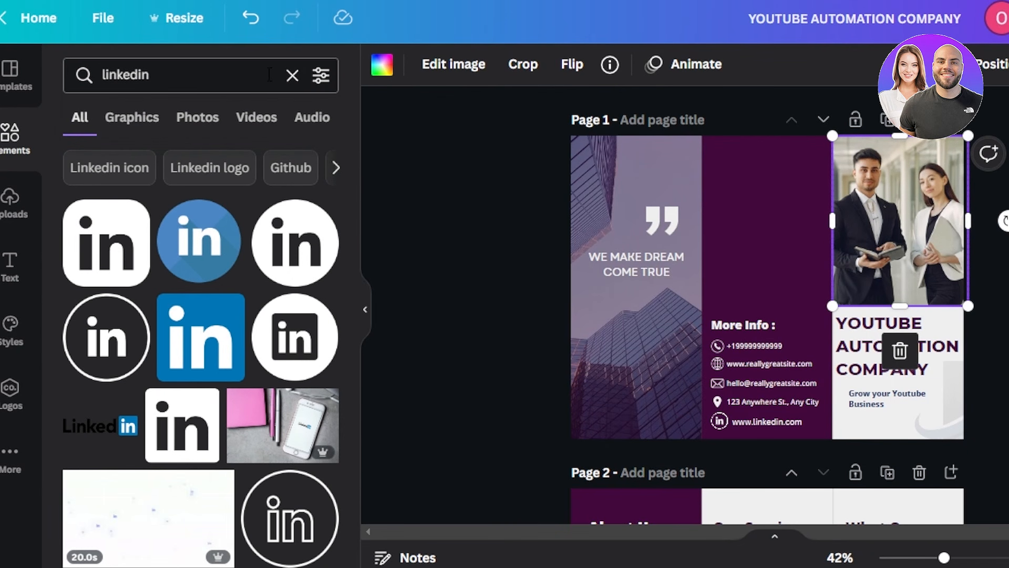
click(292, 74)
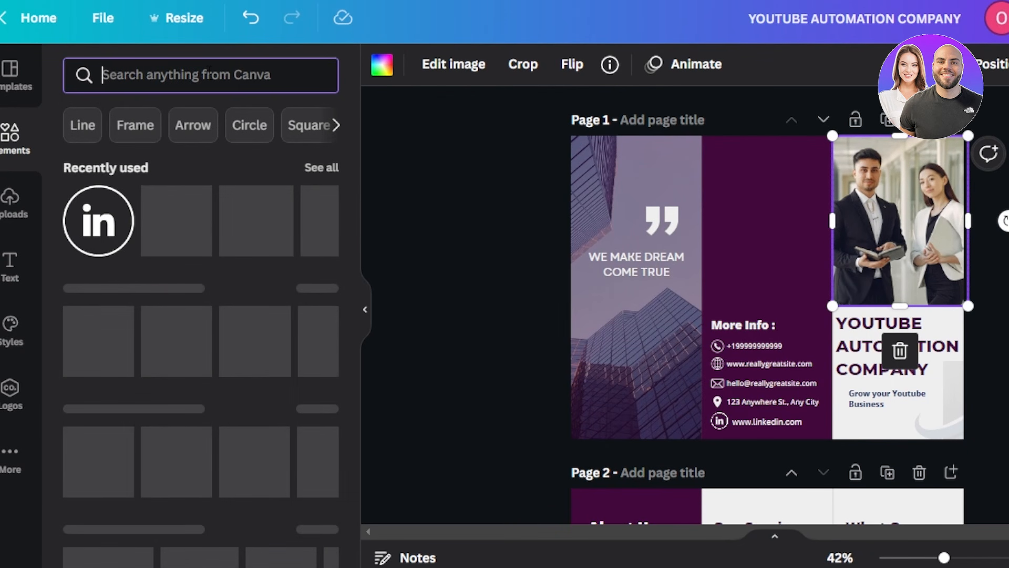
text(business people)
key(Return)
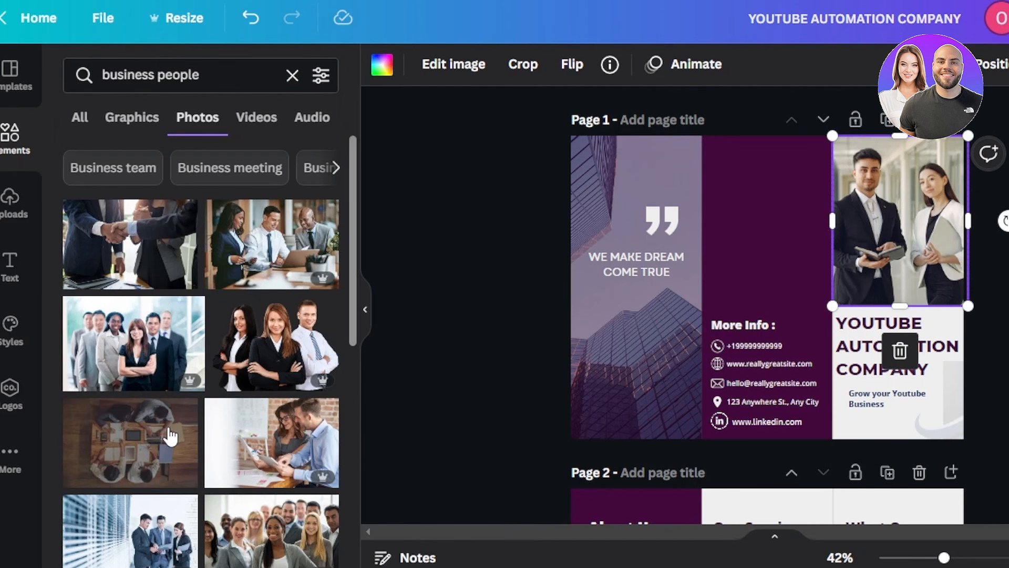
Replace page 1's quote panel background with the overhead meeting photo and the cover photo with the three people around a tablet
drag(131, 443, 597, 236)
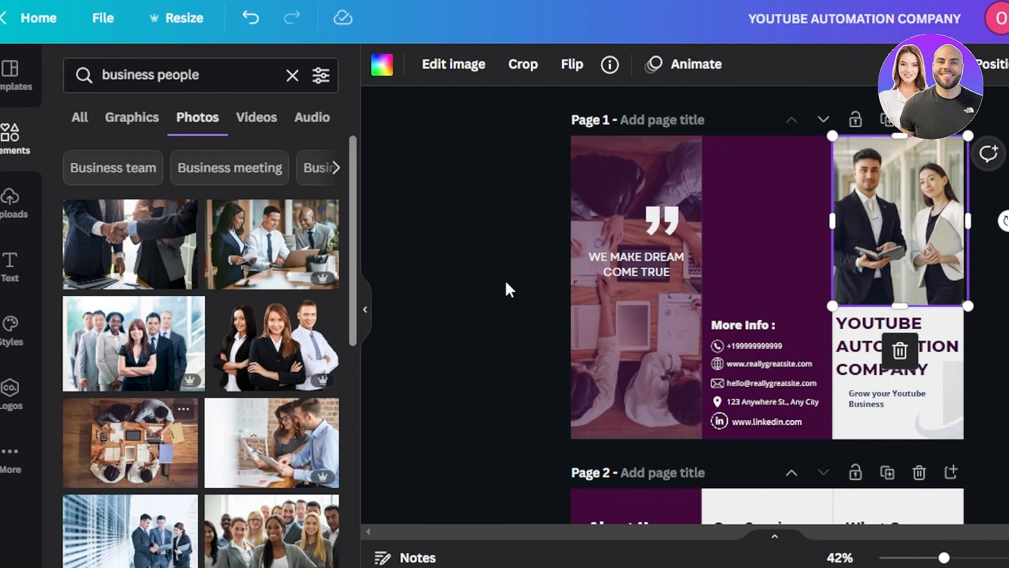
drag(351, 253, 348, 396)
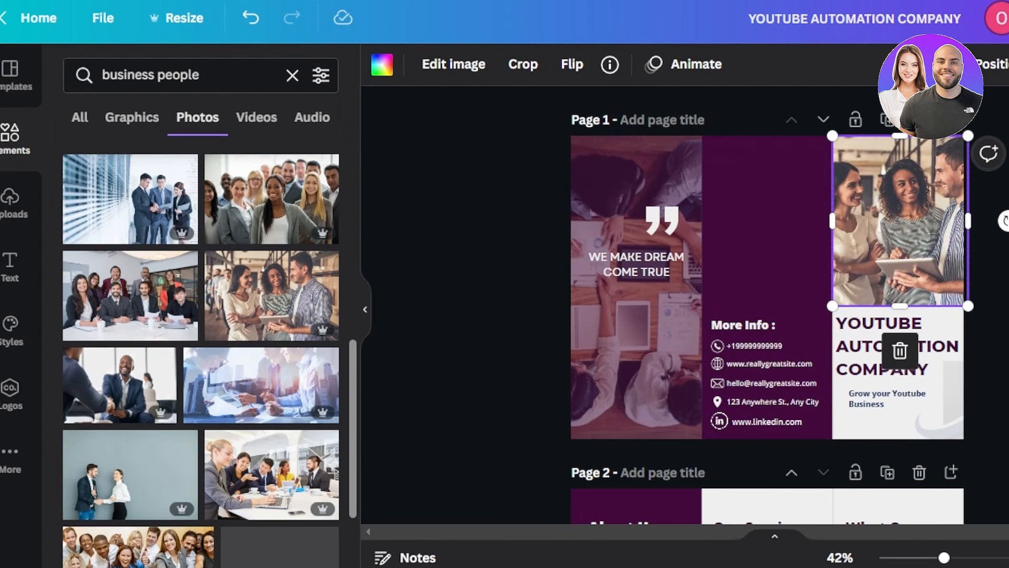
click(491, 330)
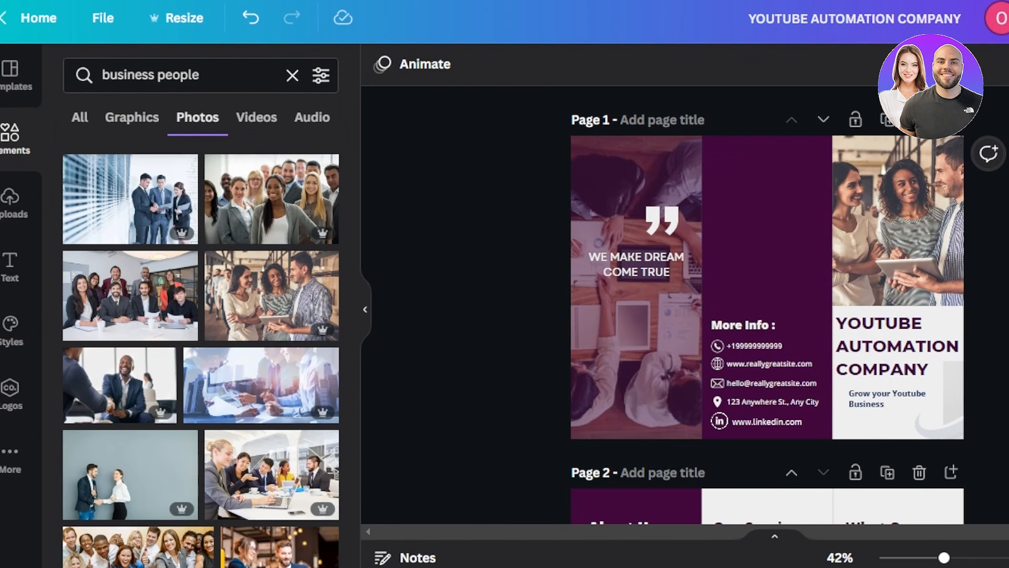
Replace the company name below About Us on page 2 with "Youtube automation" and delete the logo beside it
scroll(724, 329, down, 6)
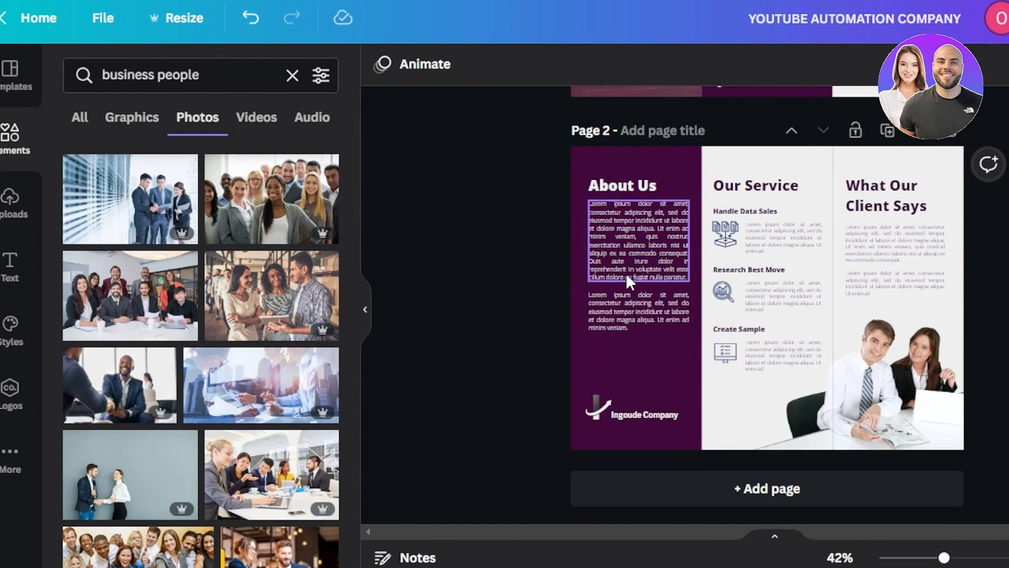
click(615, 411)
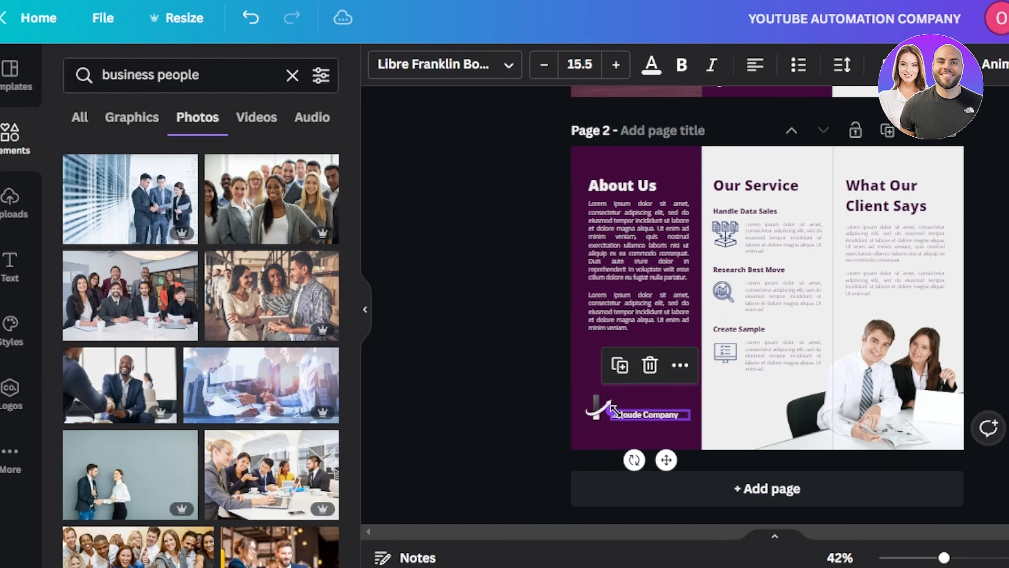
click(595, 403)
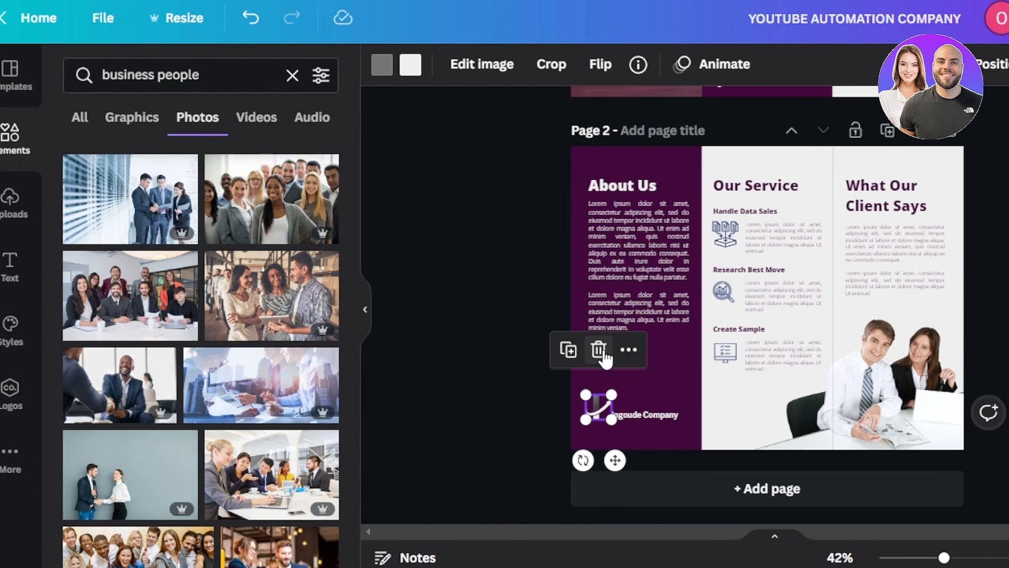
click(638, 413)
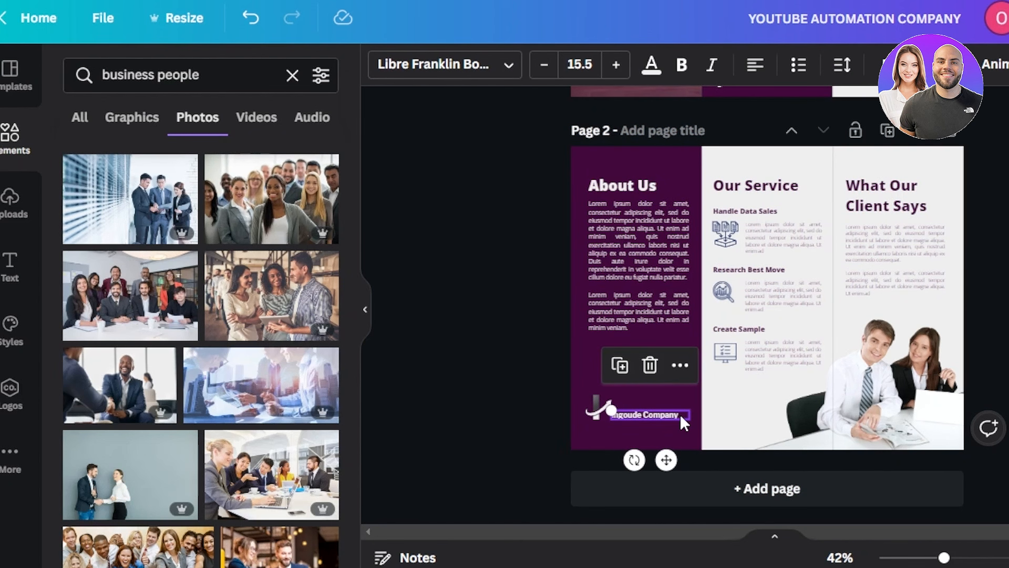
double_click(679, 414)
key(BackSpace)
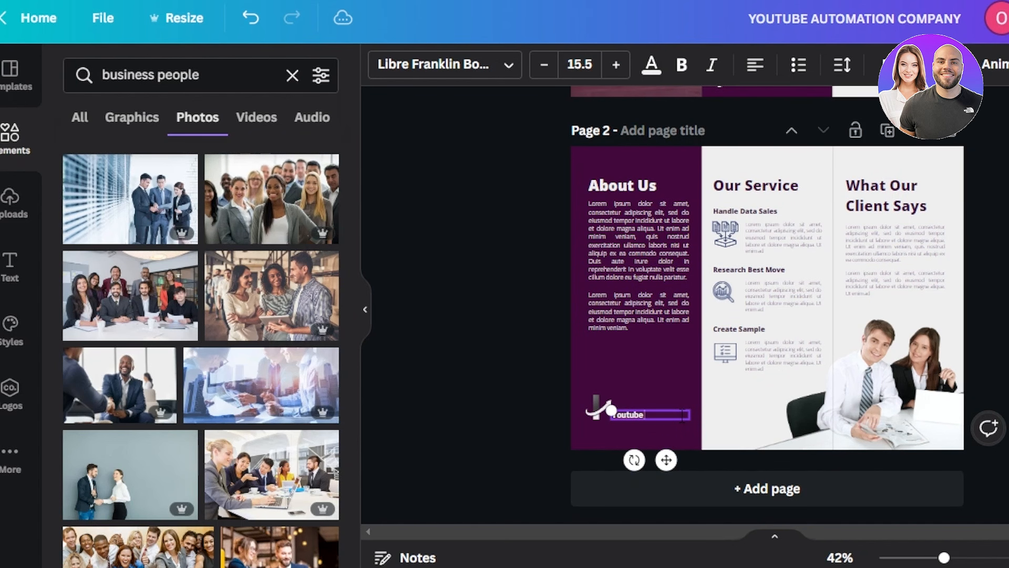
click(599, 408)
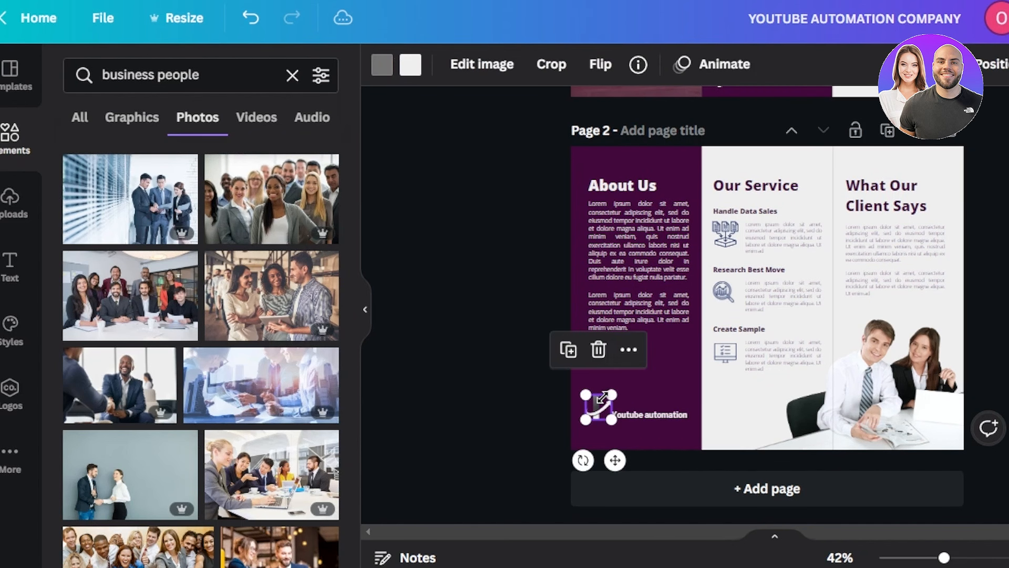
click(599, 350)
Replace the seated couple photo under What Our Client Says on page 2 with the business pair at a laptop, fitted to the panel width
click(608, 295)
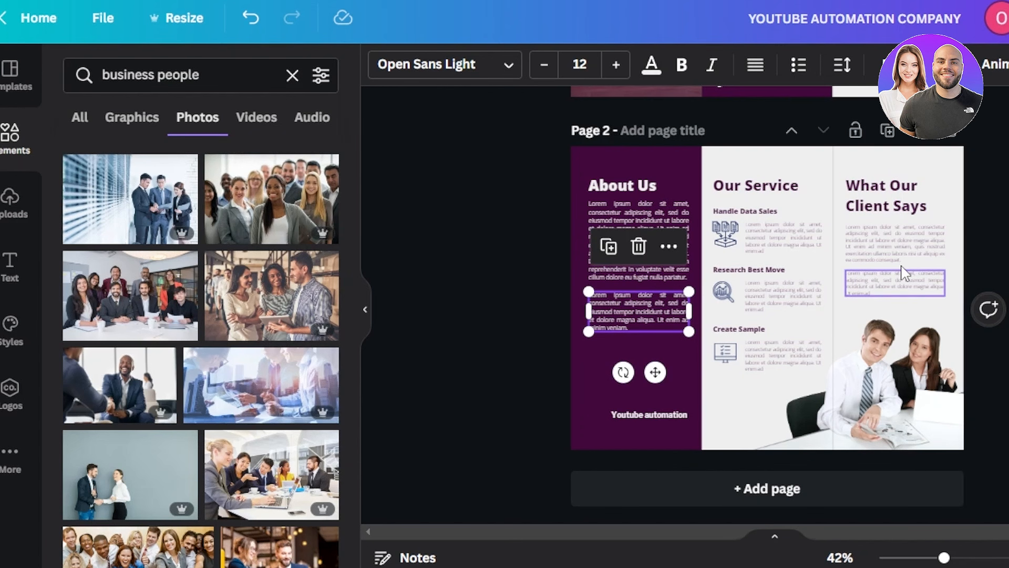
click(877, 406)
drag(734, 384, 766, 399)
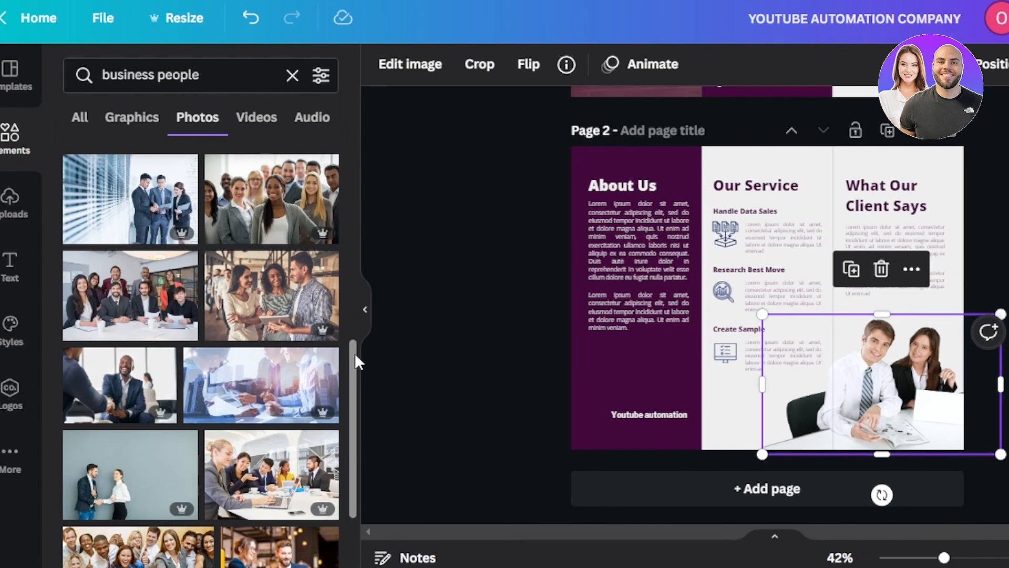
drag(355, 352, 355, 455)
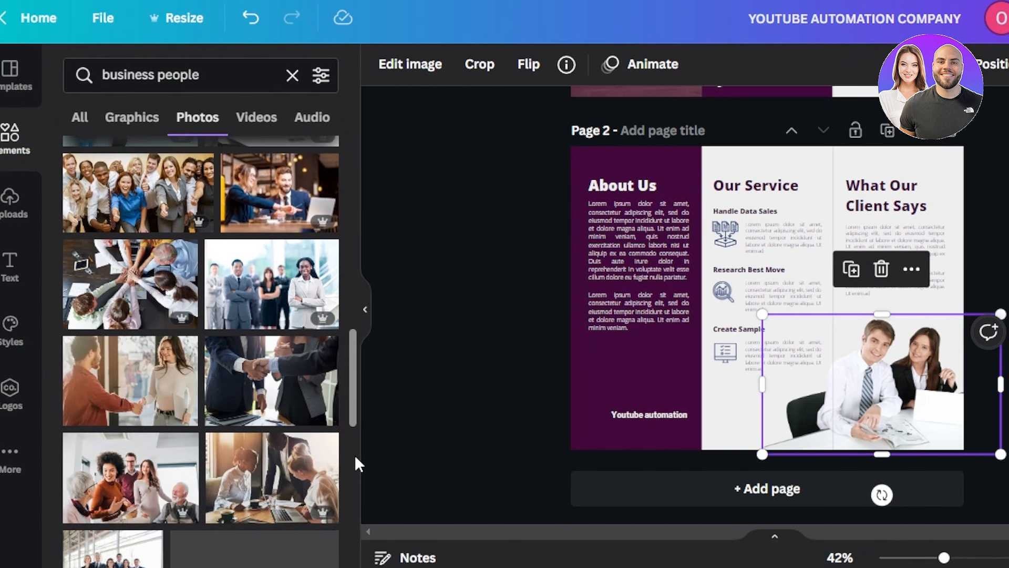
drag(136, 389, 837, 354)
drag(920, 384, 920, 384)
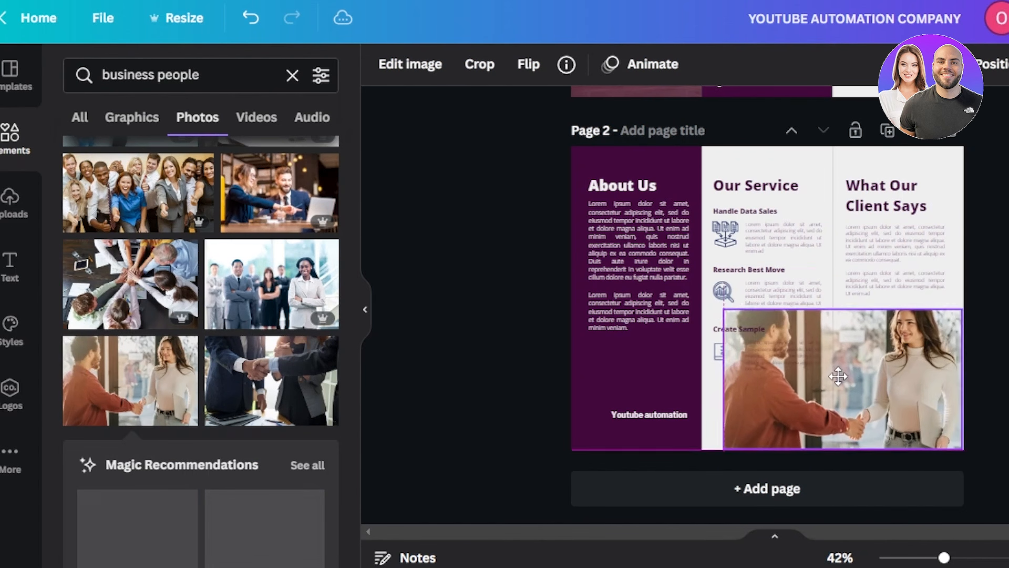
mouse_move(350, 336)
mouse_down()
mouse_move(354, 390)
mouse_move(356, 340)
mouse_up()
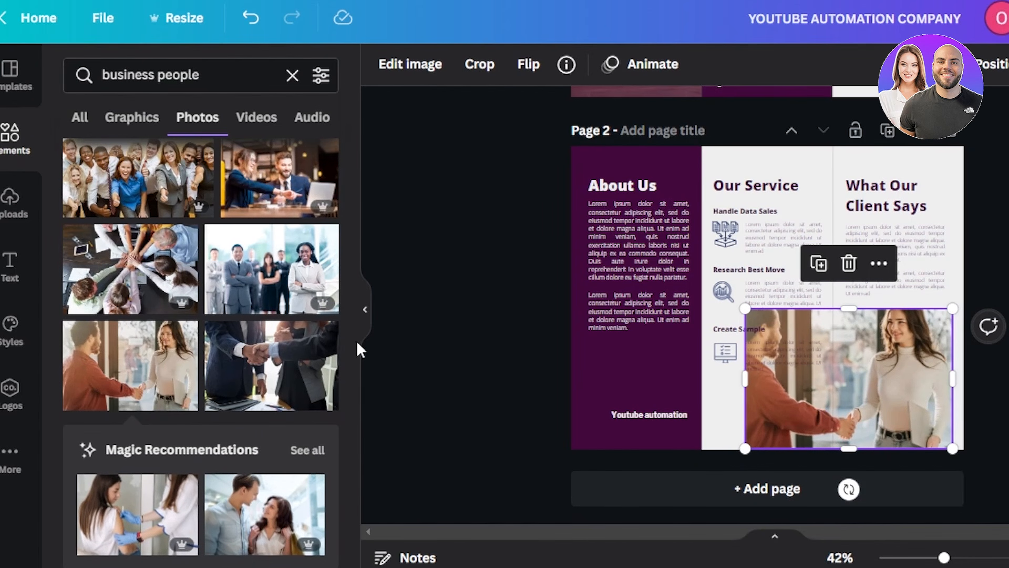
drag(284, 181, 841, 335)
Change the light grey background of page 2 to white
click(776, 161)
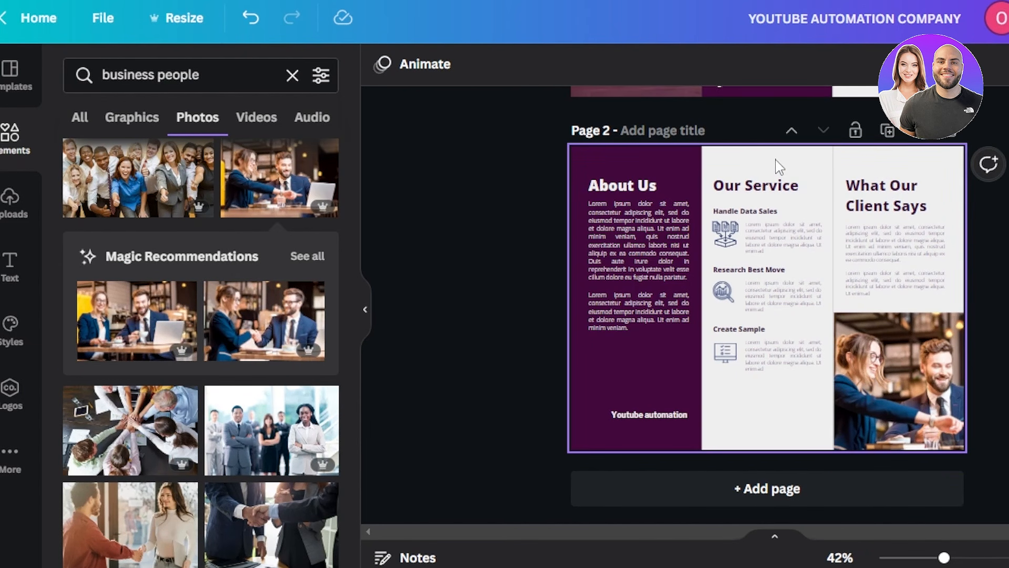
click(384, 71)
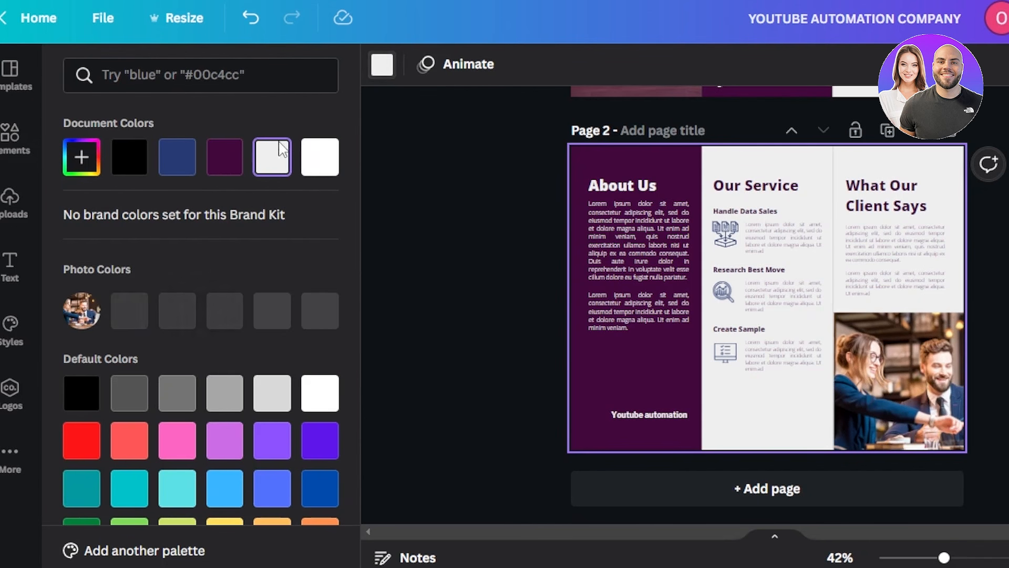
click(317, 159)
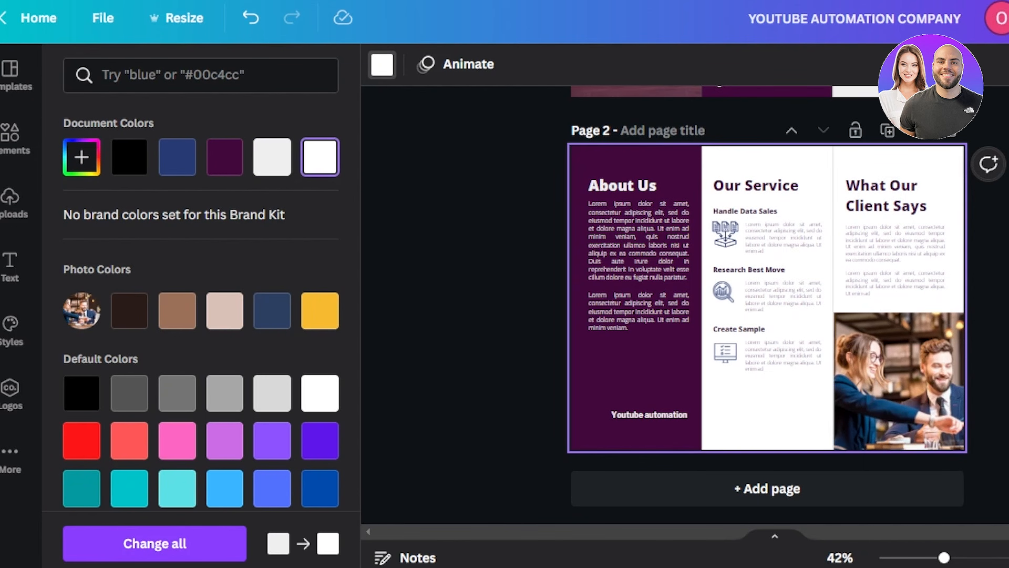
scroll(997, 290, up, 6)
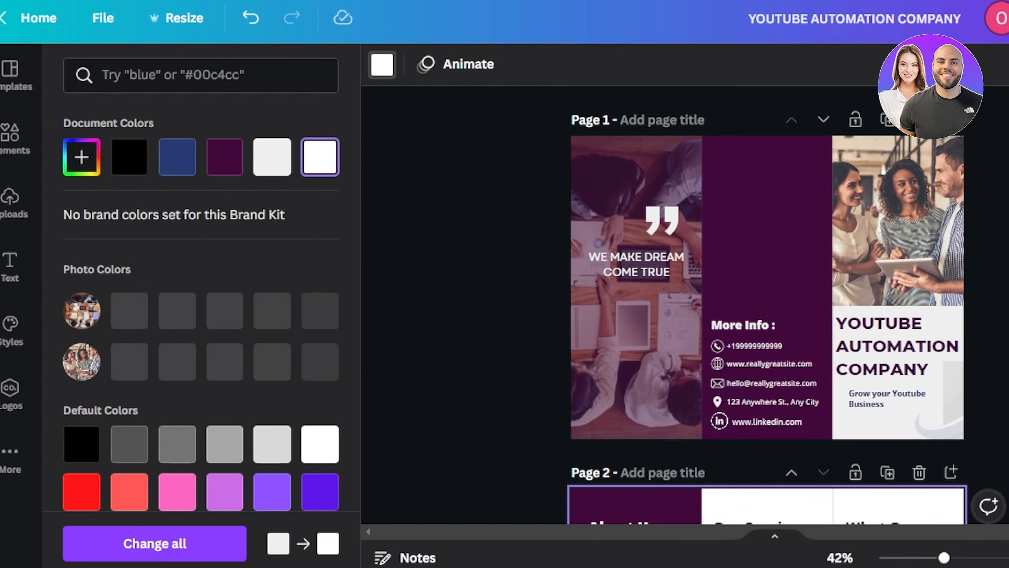
Change the white background of page 2 back to light grey
scroll(997, 429, down, 6)
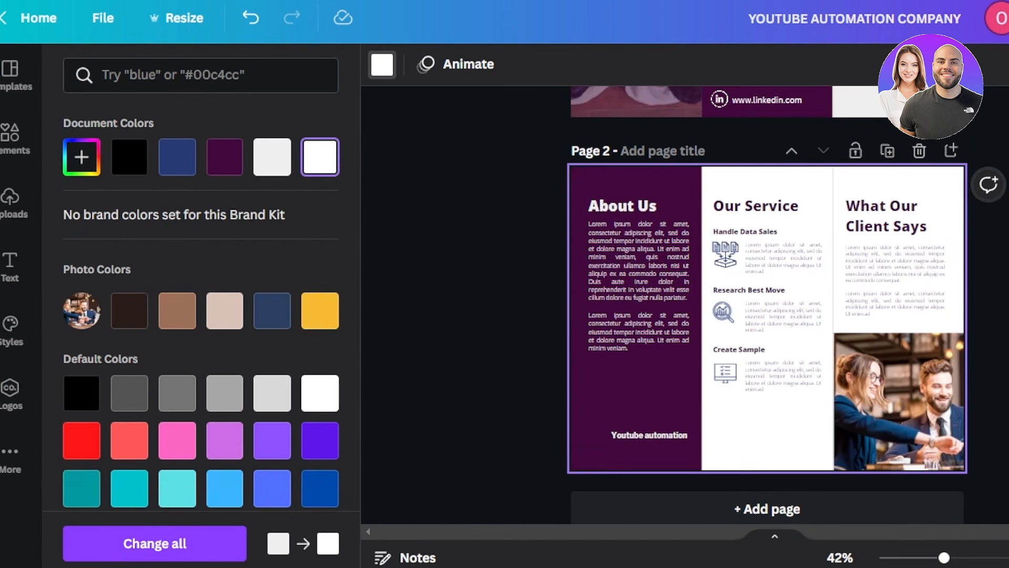
click(382, 64)
click(387, 65)
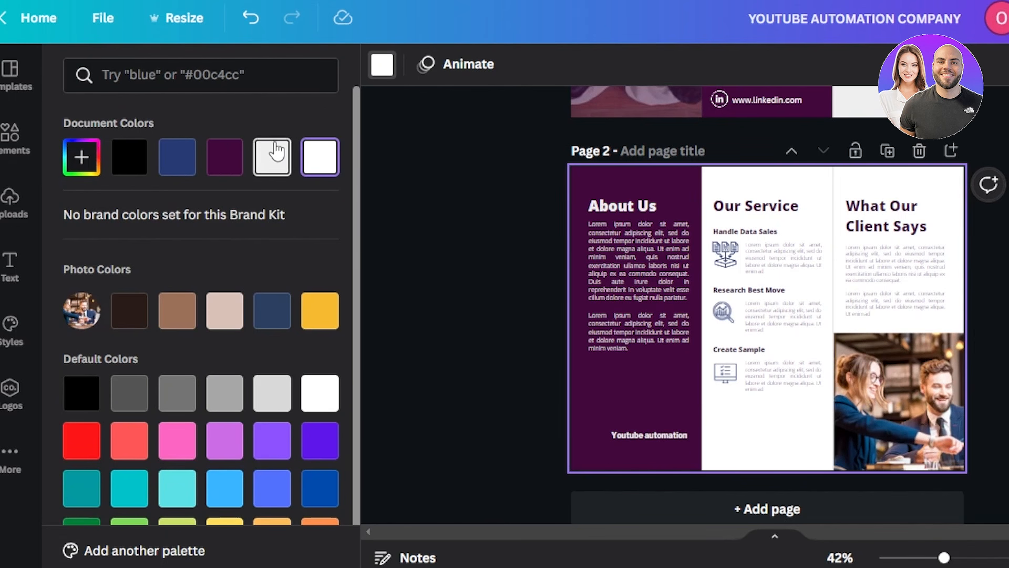
click(277, 153)
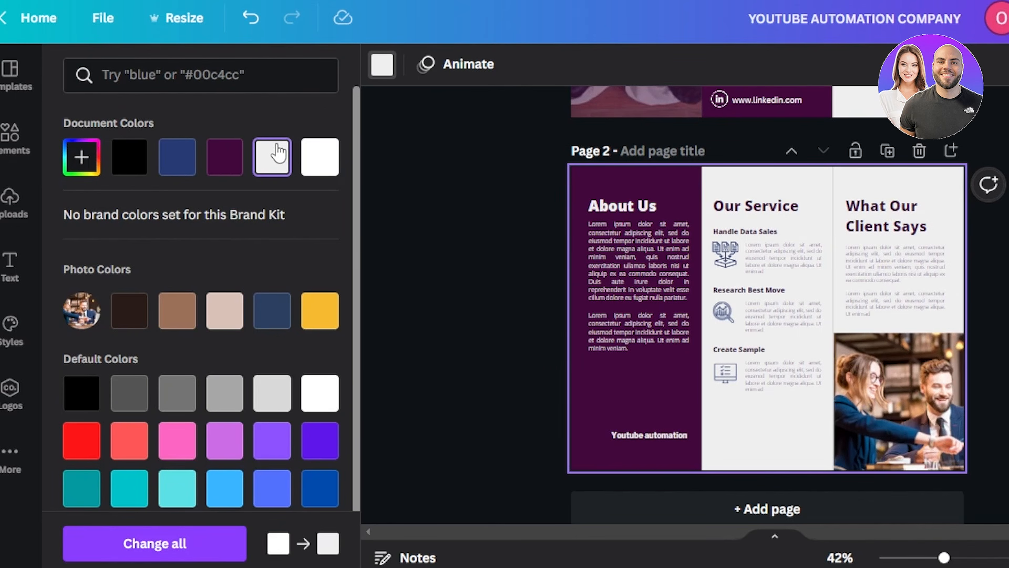
Recolour the three blue icons under Our Service on page 2 with the document's dark purple
click(730, 372)
click(384, 69)
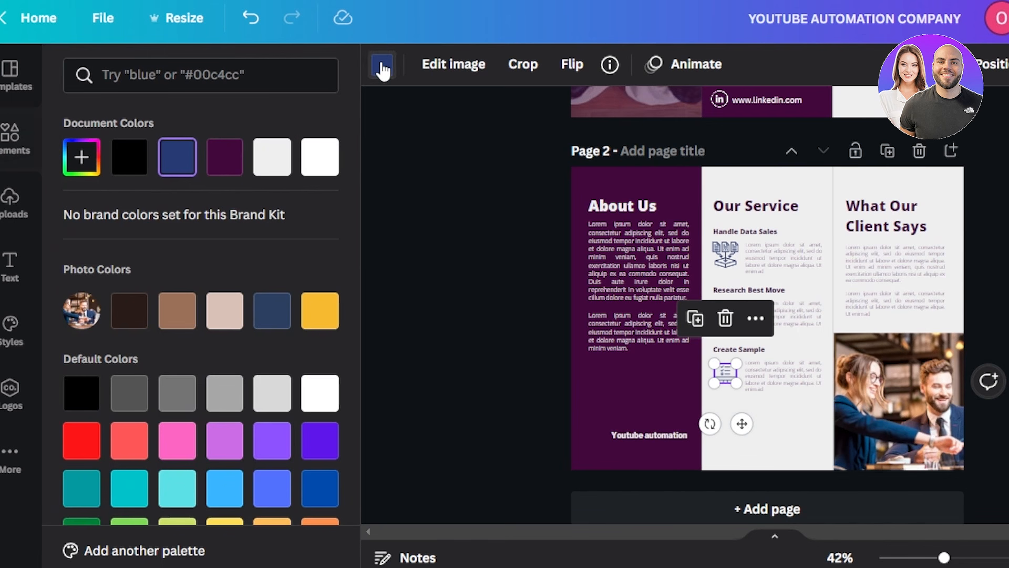
click(218, 162)
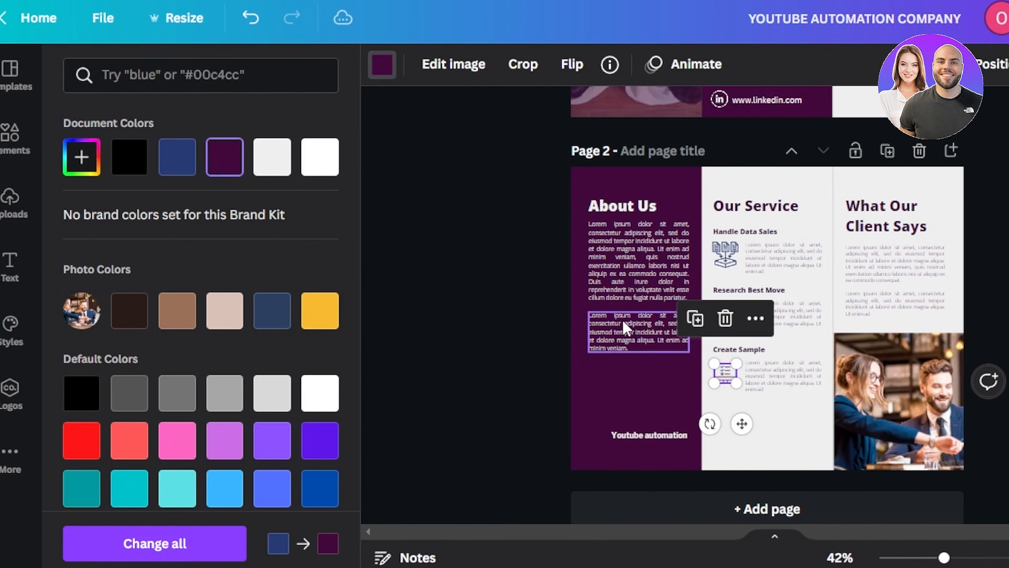
click(728, 256)
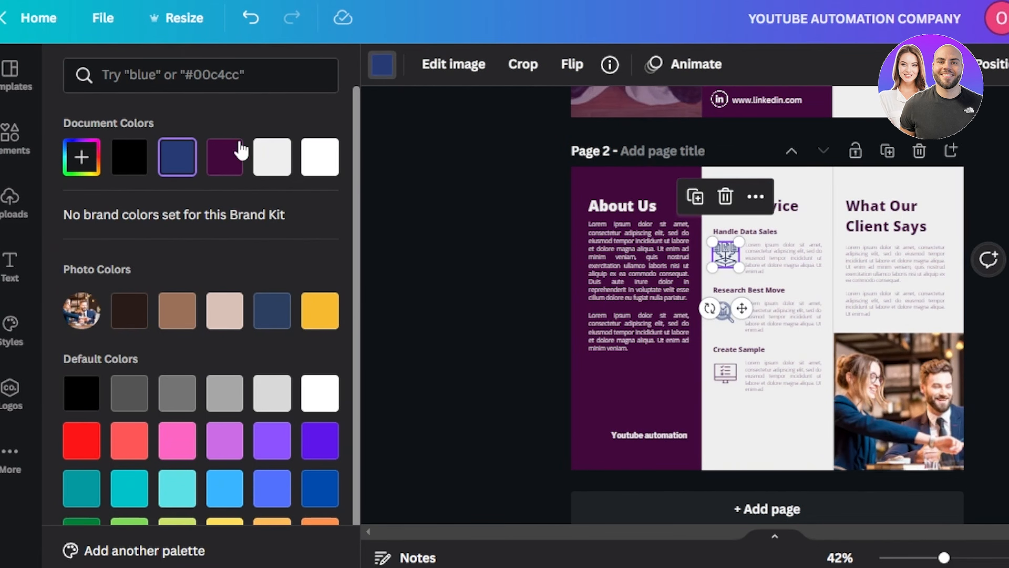
click(223, 157)
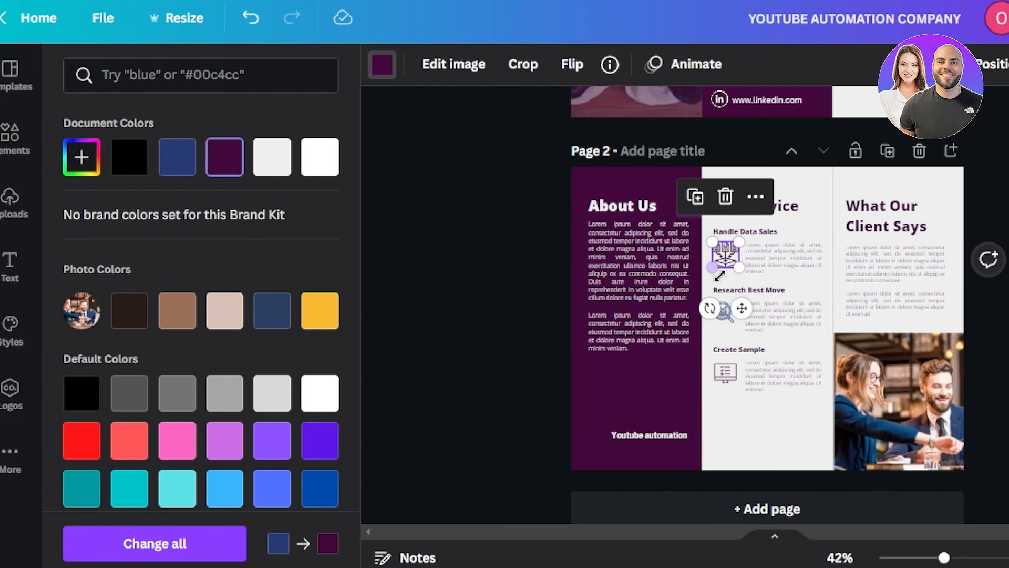
click(723, 314)
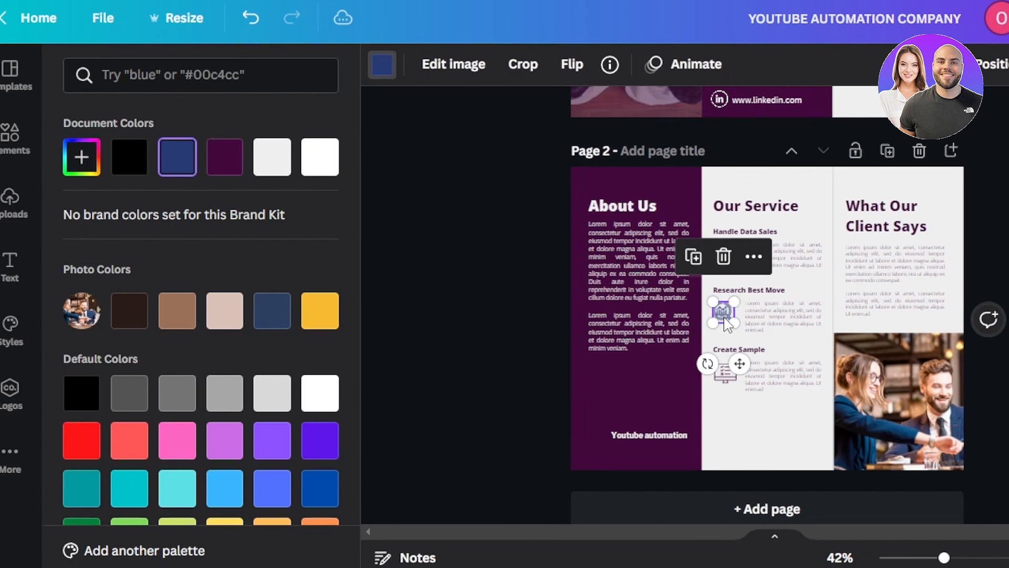
click(226, 160)
key(Escape)
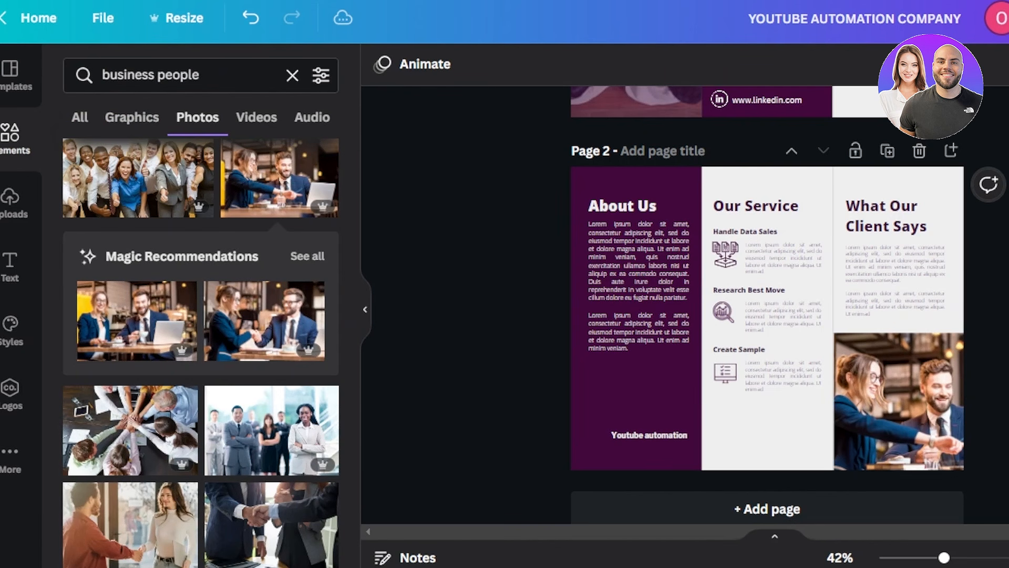
Examine the brochure's download file types and the PNG export options, then close them without downloading
scroll(767, 304, up, 6)
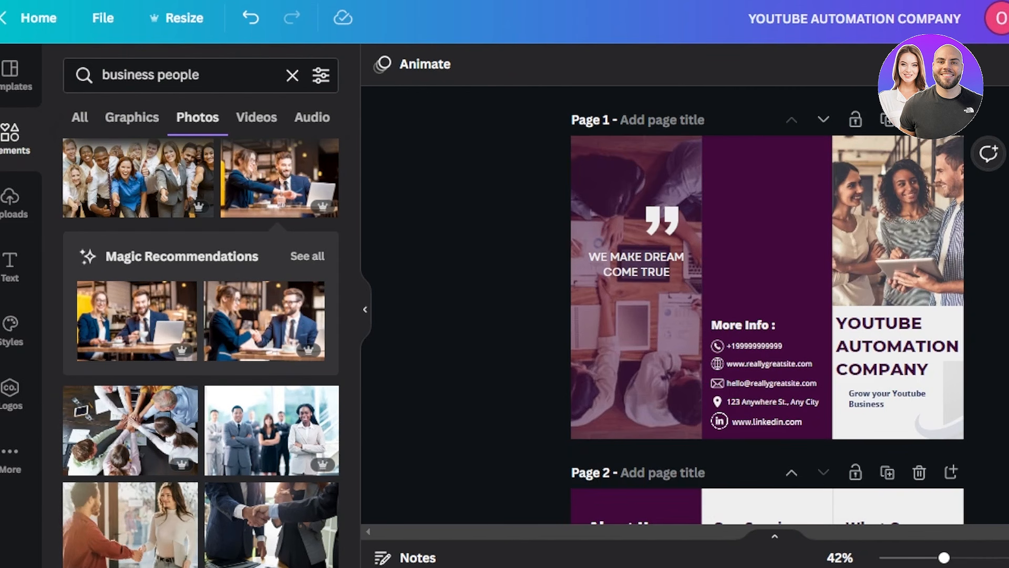
scroll(767, 305, down, 6)
scroll(767, 305, up, 6)
click(946, 23)
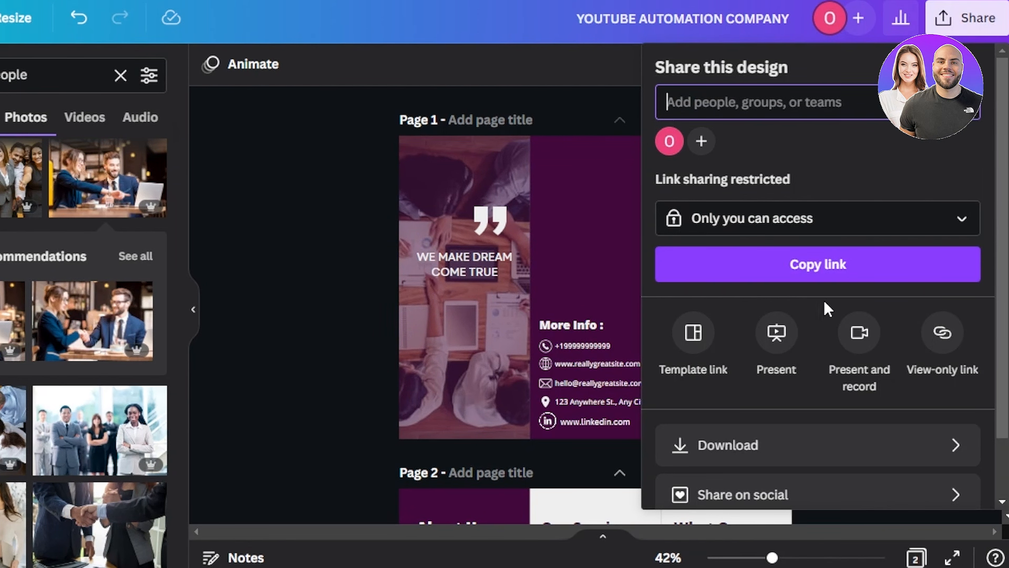
click(744, 444)
click(717, 153)
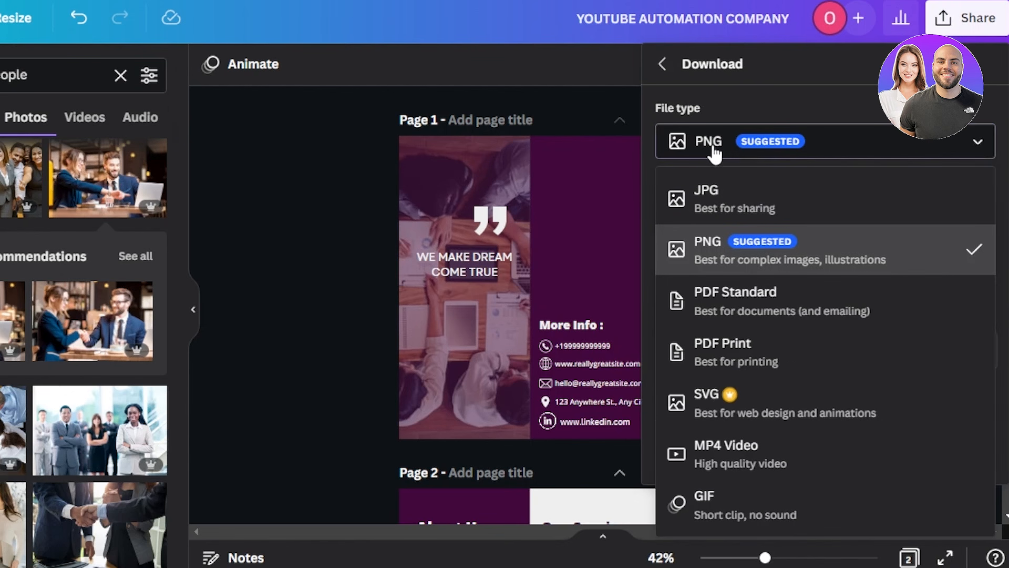
click(727, 246)
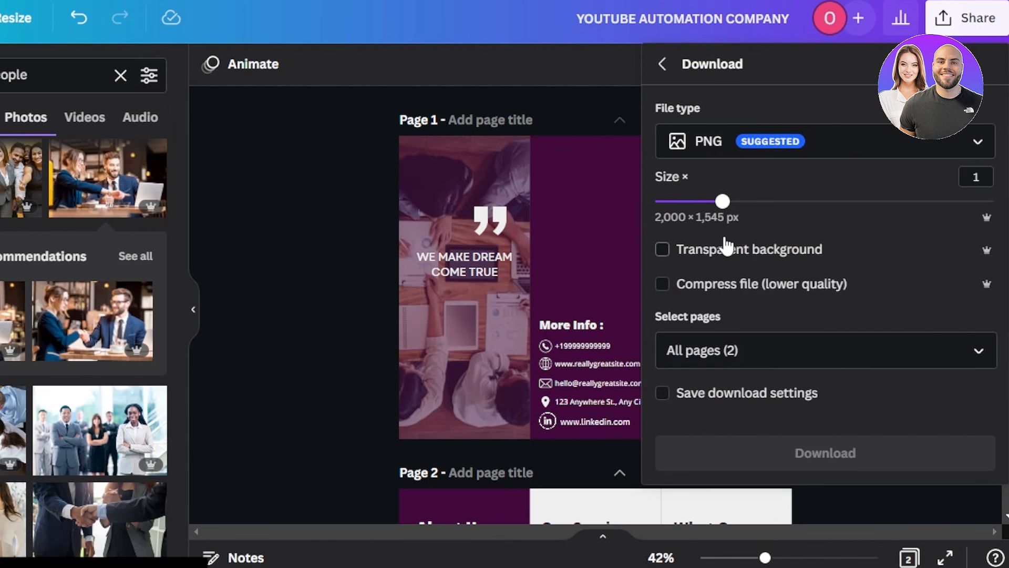
click(711, 147)
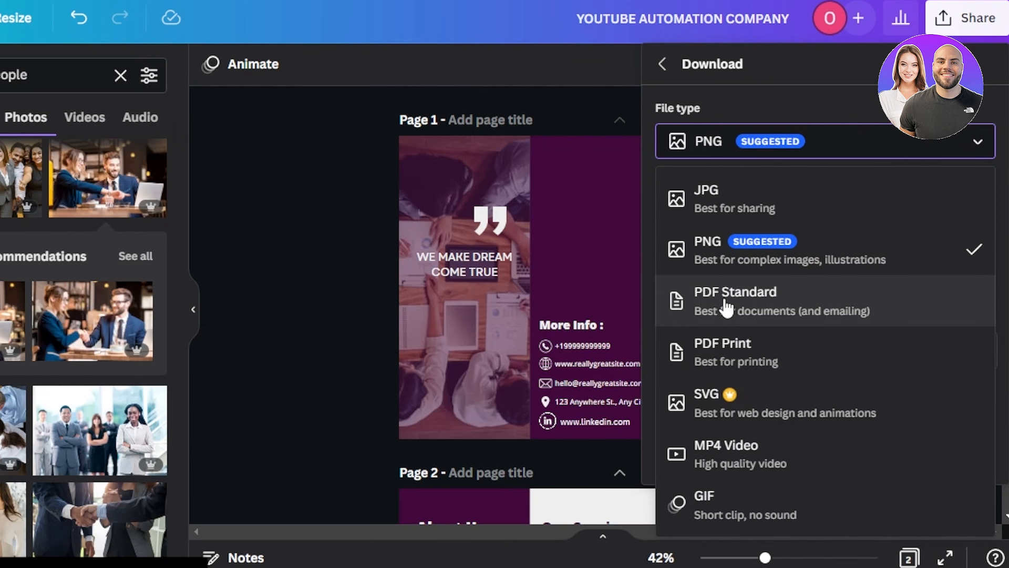
click(716, 257)
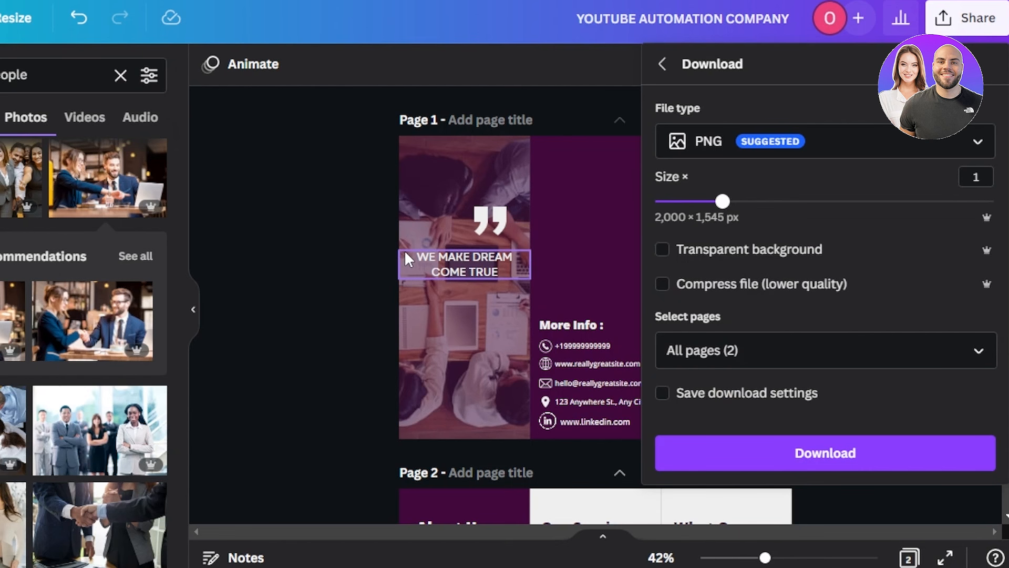
click(358, 247)
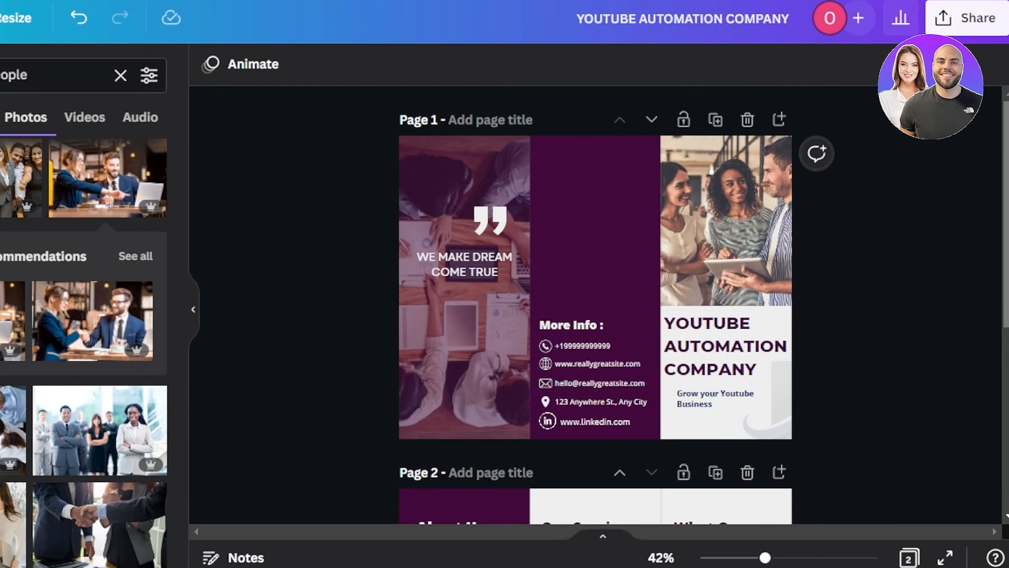
scroll(596, 305, down, 5)
scroll(595, 304, up, 5)
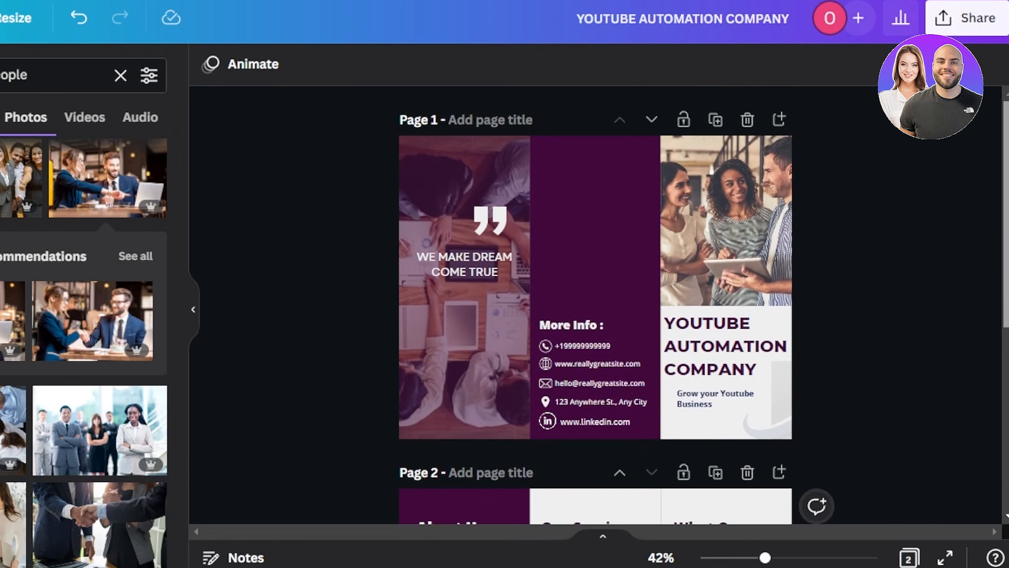
scroll(1001, 405, down, 5)
scroll(1001, 405, up, 5)
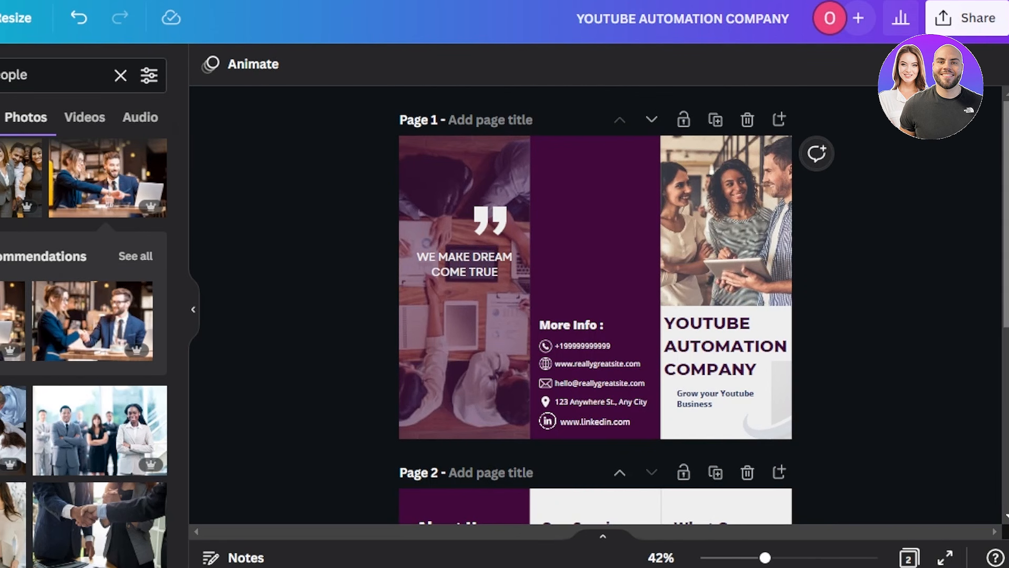
Examine the brochure's PDF Print download options, then close them without downloading
click(962, 18)
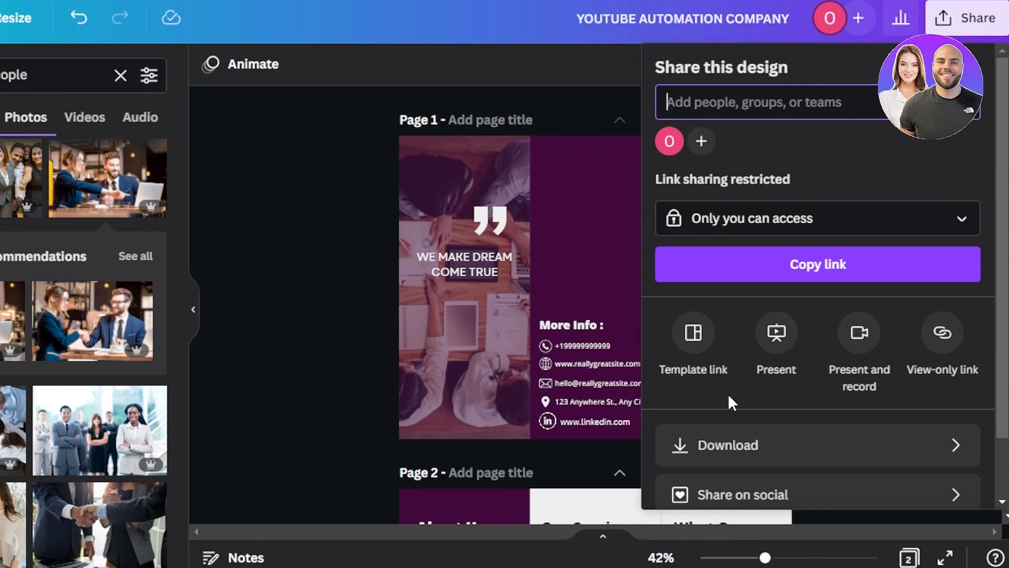
click(701, 451)
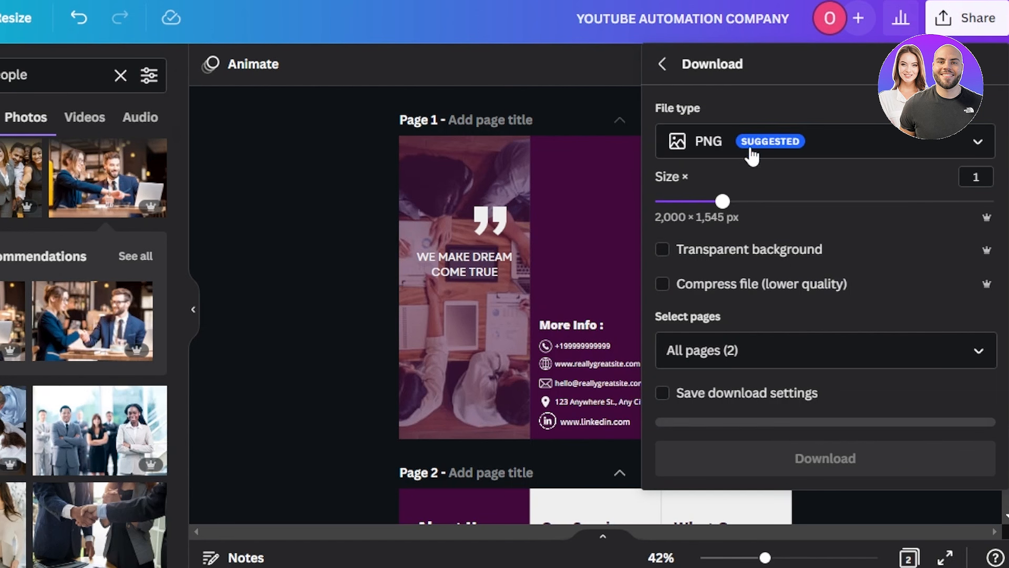
click(752, 155)
click(745, 352)
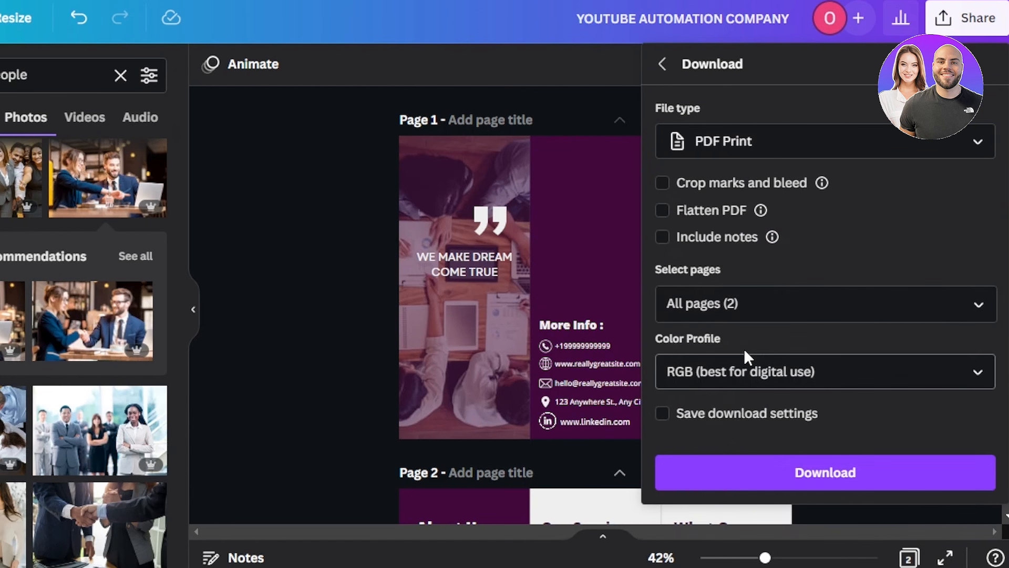
click(368, 223)
scroll(596, 305, down, 5)
scroll(595, 304, up, 5)
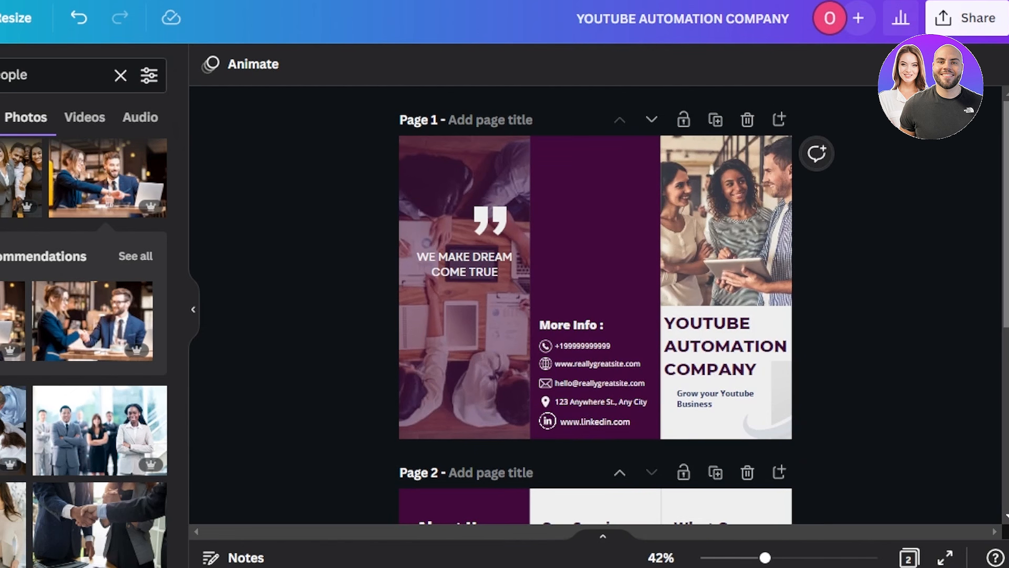